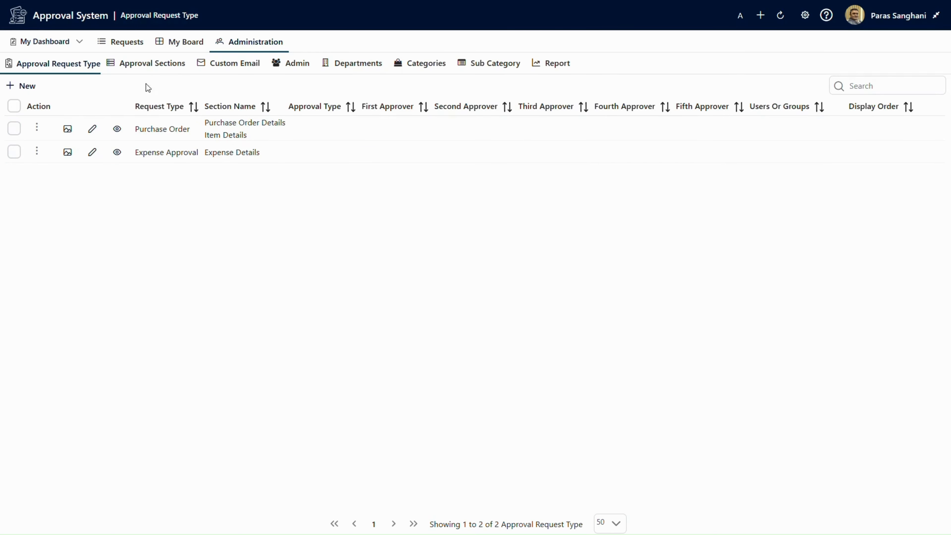
Look over the existing approval sections and return to the list of approval request types
click(157, 65)
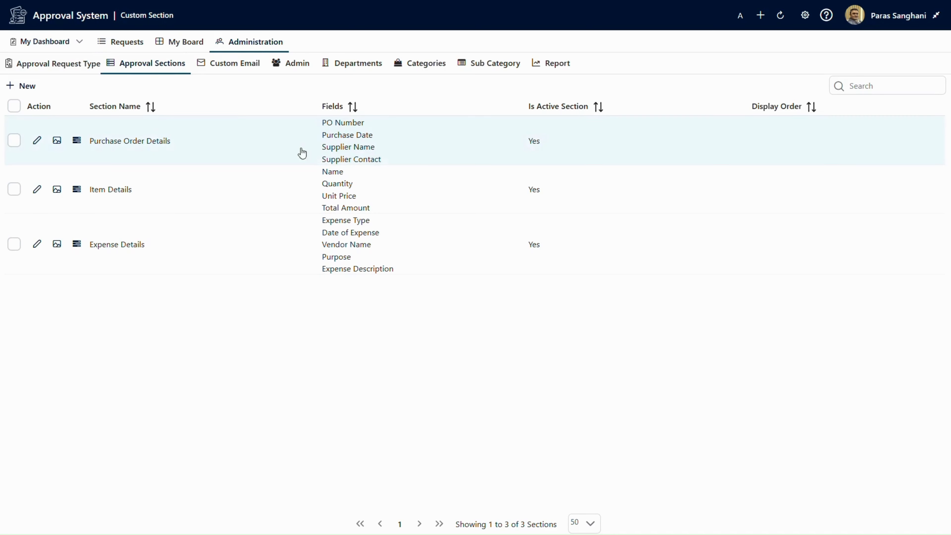
click(79, 64)
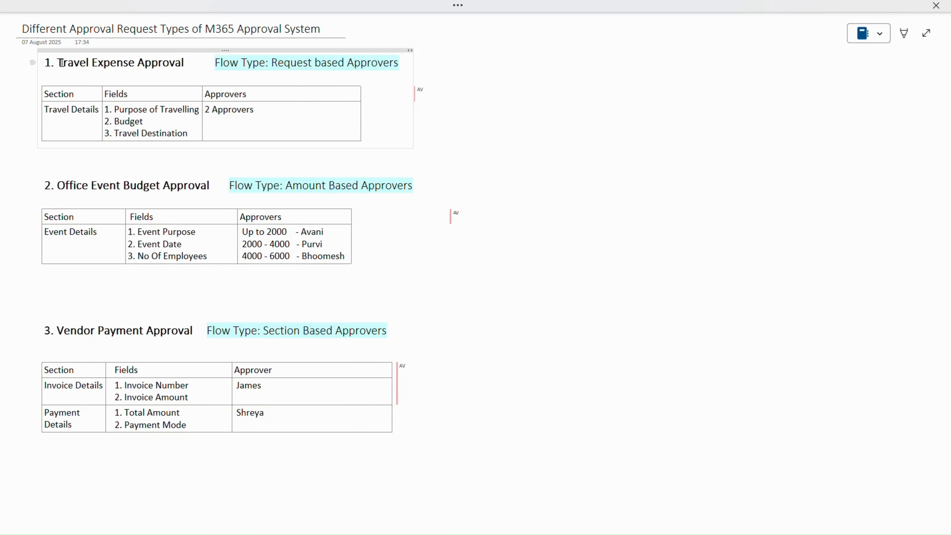
In the OneNote page, review the three approval request types and Travel Expense Approval's flow type, approvers, section and fields
drag(60, 63, 199, 66)
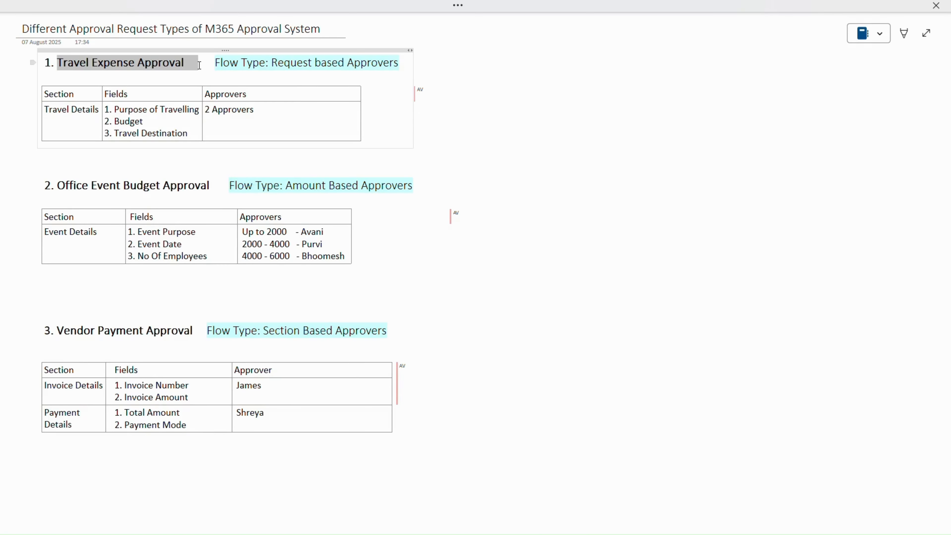
drag(57, 185, 215, 186)
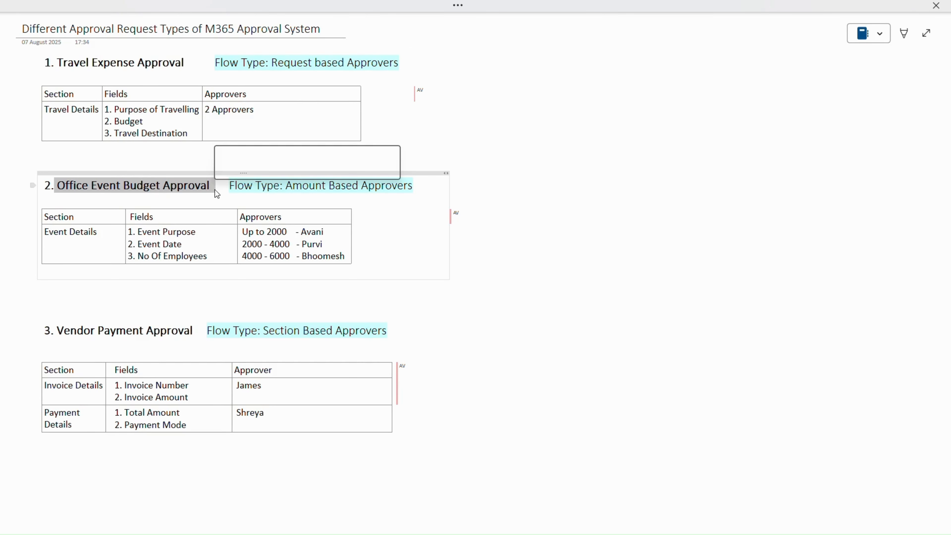
drag(59, 332, 195, 318)
click(396, 85)
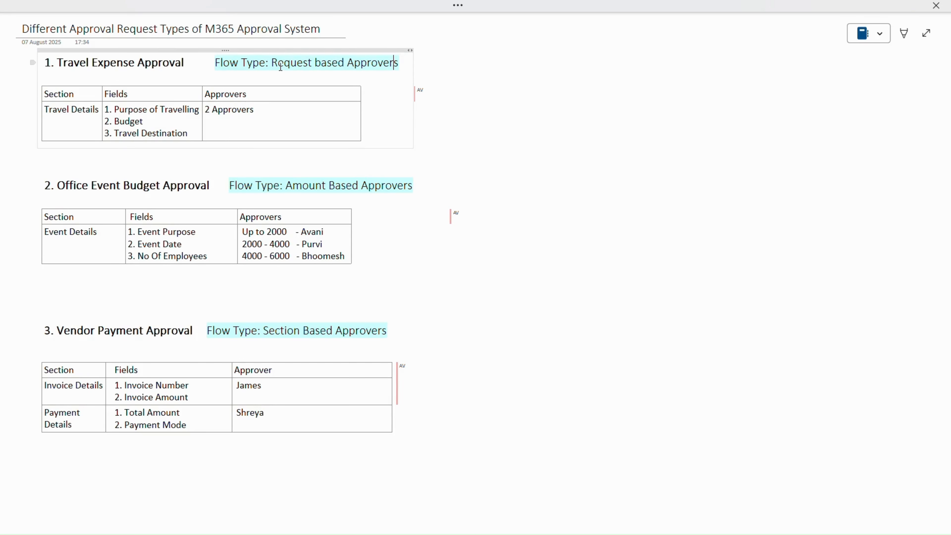
drag(271, 63, 396, 71)
drag(258, 109, 212, 96)
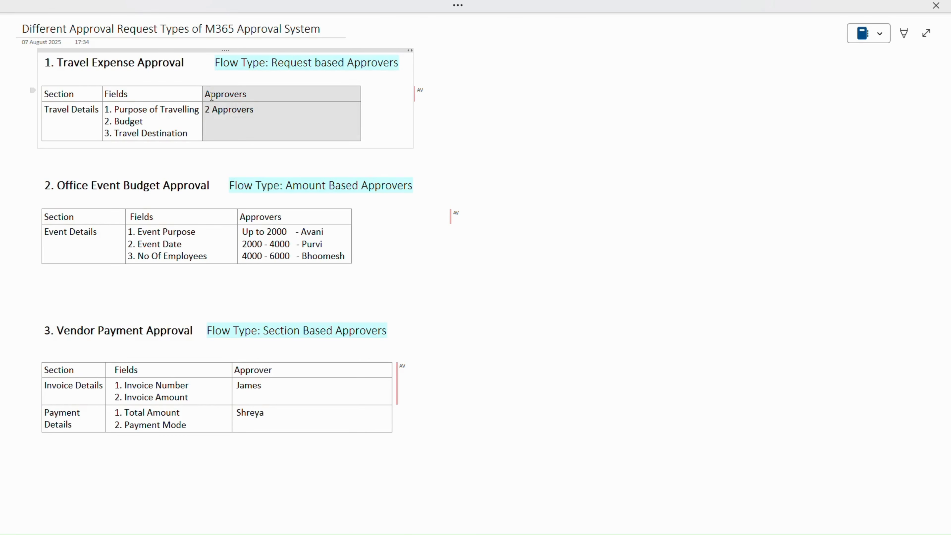
triple_click(70, 114)
drag(185, 129, 114, 104)
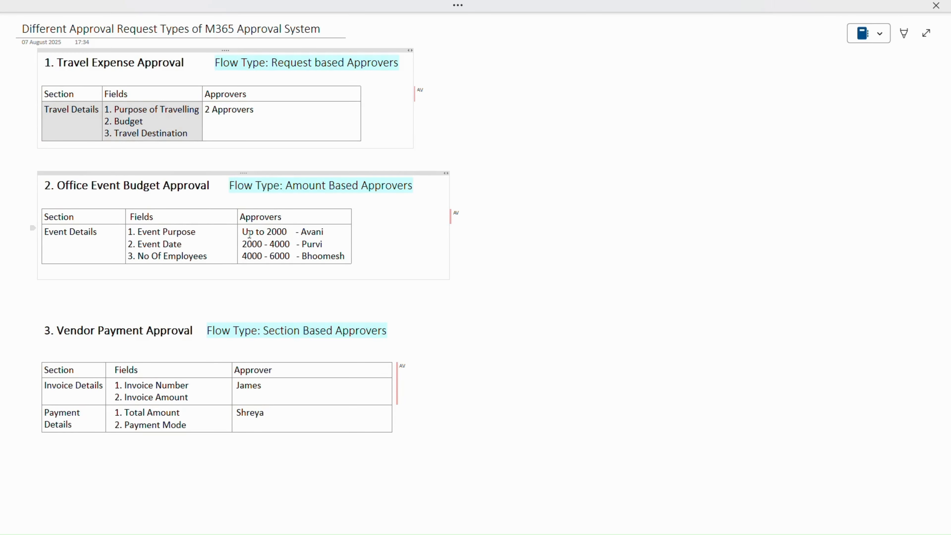
Examine the amount ranges and their assigned approvers in the Office Event Budget Approval table
drag(240, 228, 345, 257)
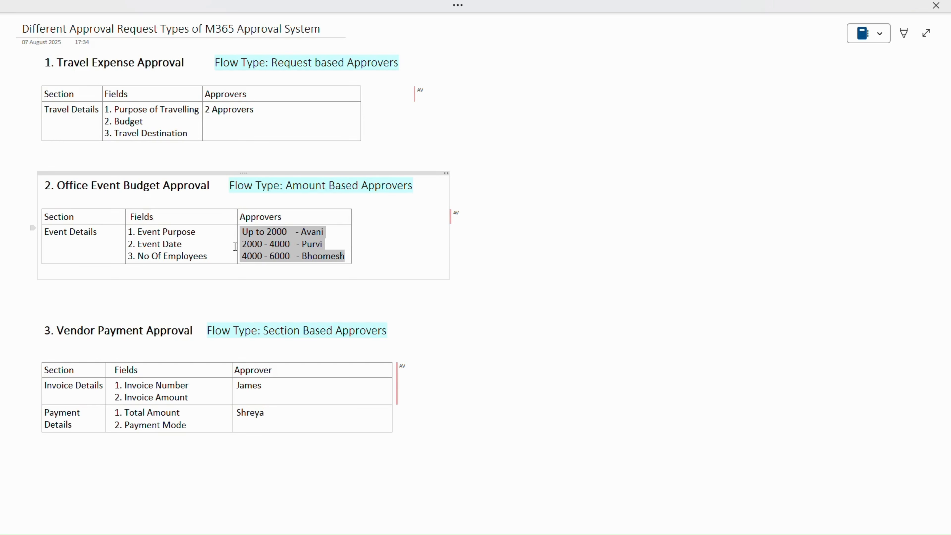
double_click(280, 232)
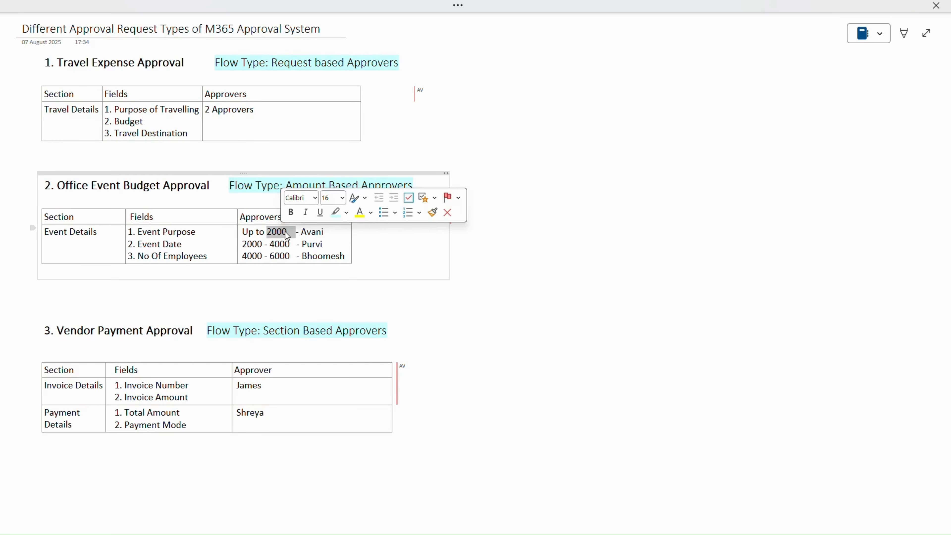
drag(324, 244, 240, 230)
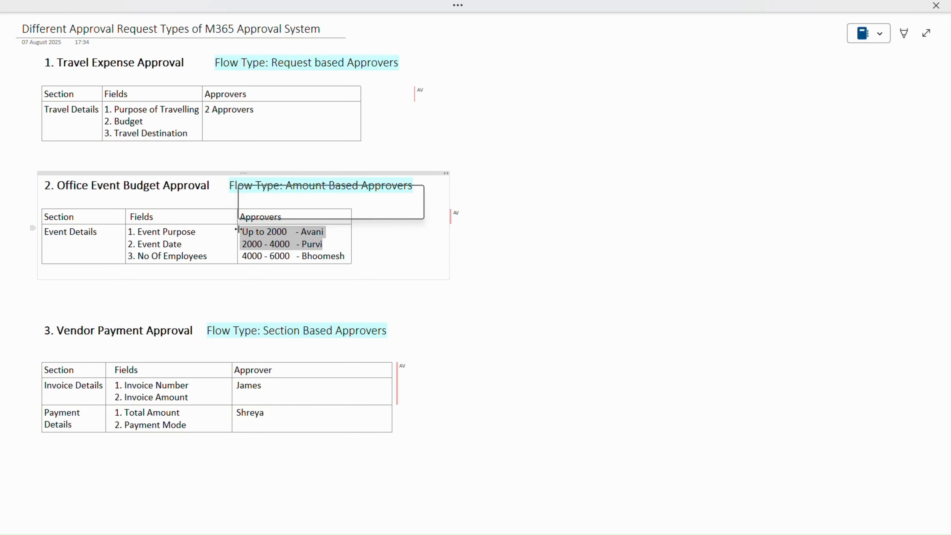
drag(345, 256, 250, 255)
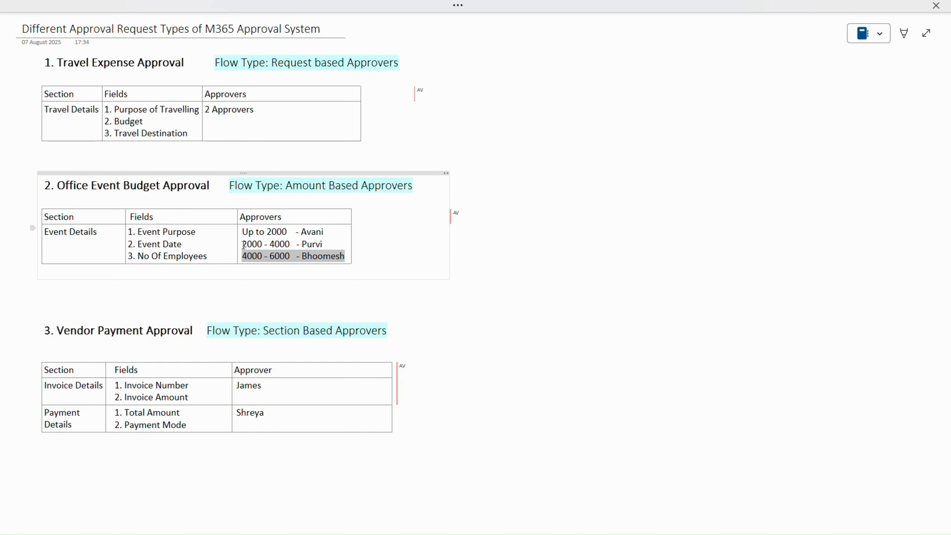
drag(244, 245, 241, 231)
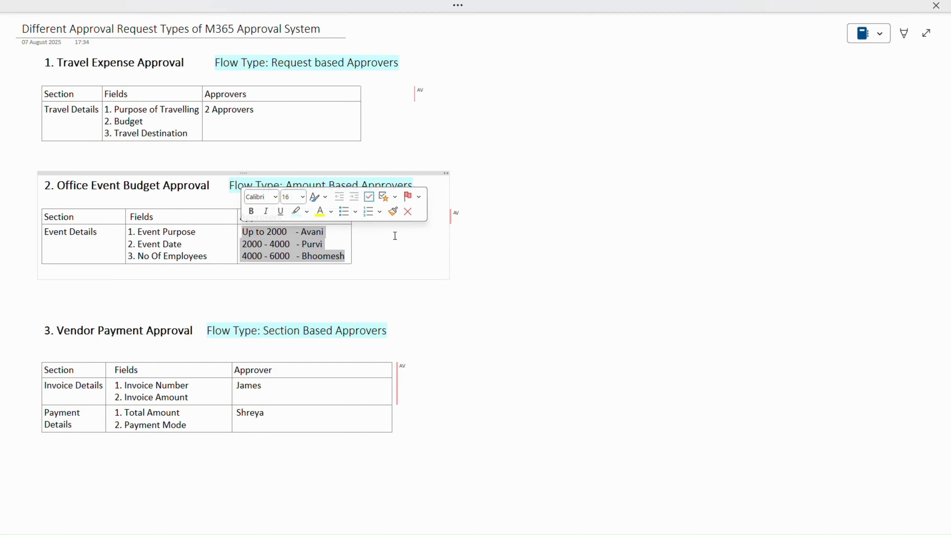
Examine the Vendor Payment Approval's section-based flow, with the fields and approvers of its Invoice Details and Payment Details sections
scroll(401, 234, down, 4)
click(239, 187)
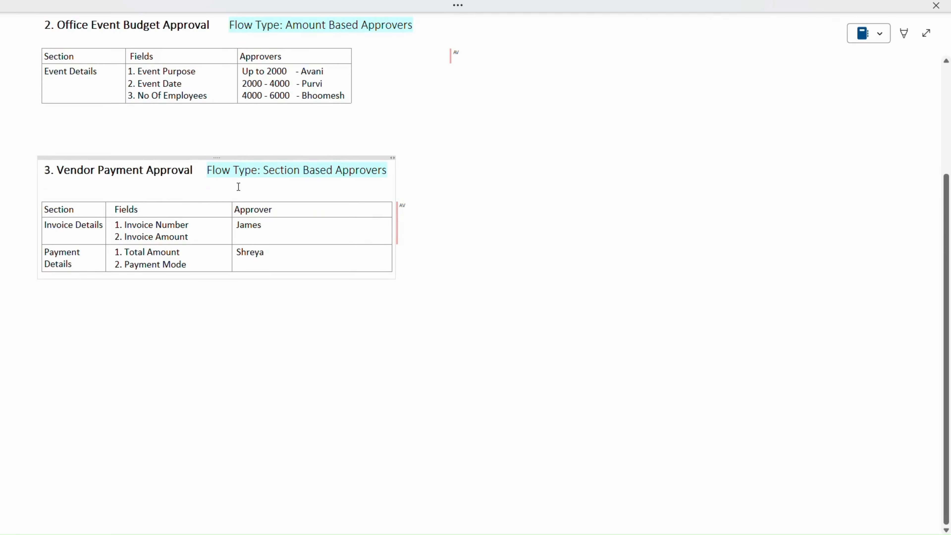
drag(263, 168, 341, 168)
drag(46, 210, 260, 260)
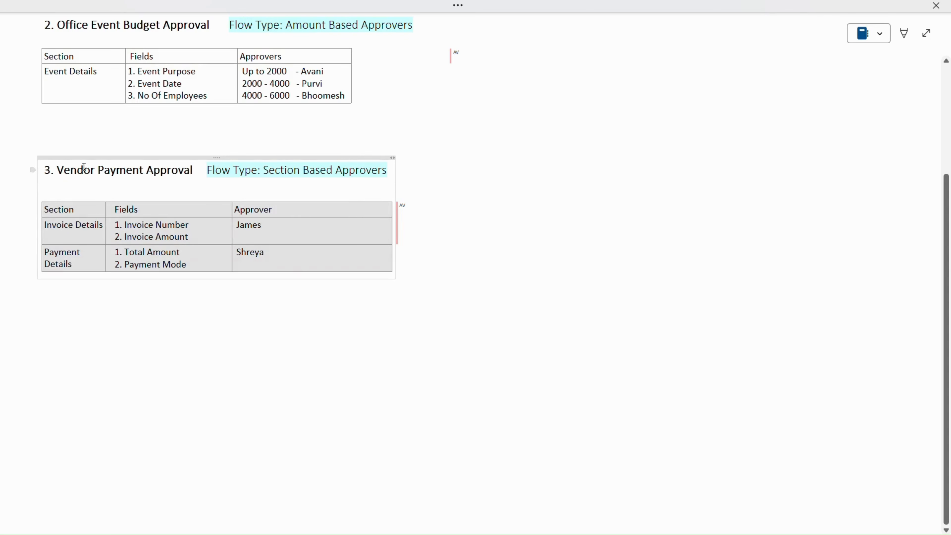
click(285, 232)
drag(287, 230, 67, 215)
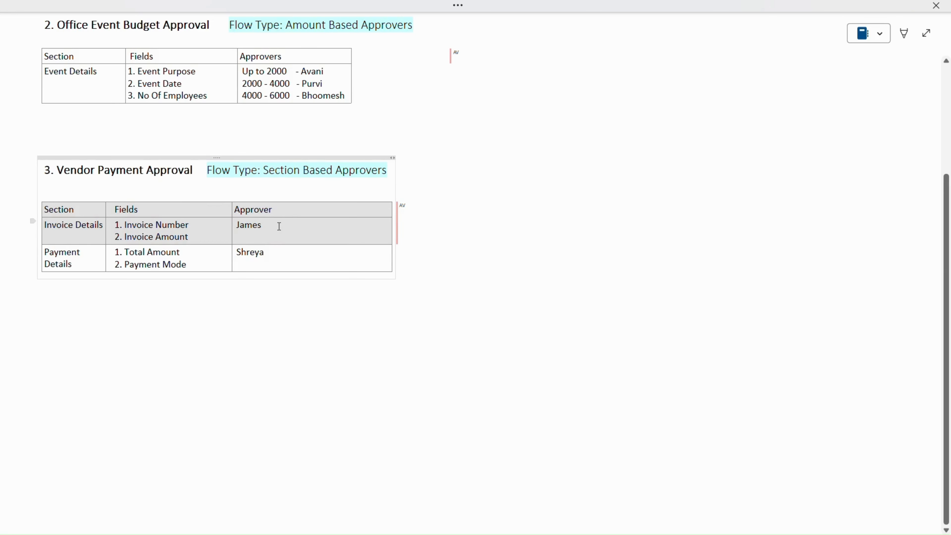
click(405, 27)
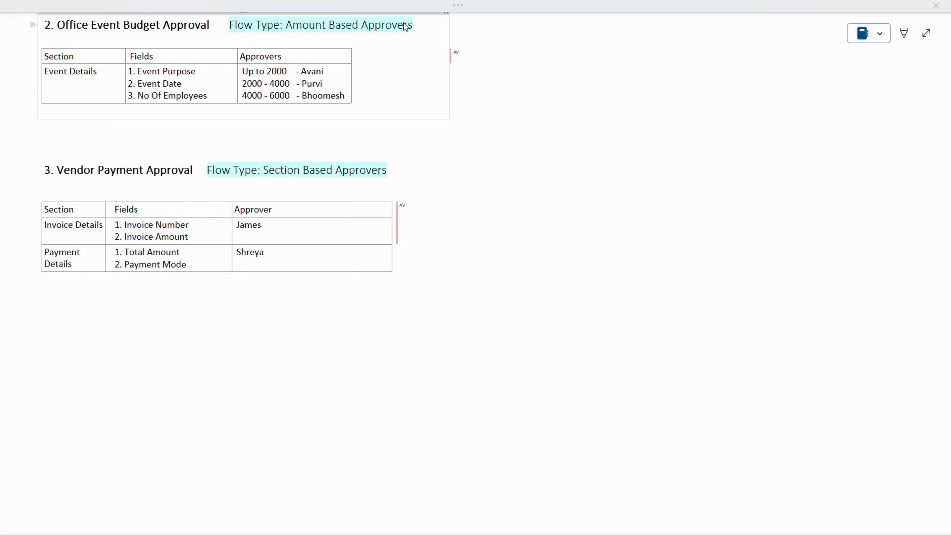
drag(45, 225, 273, 229)
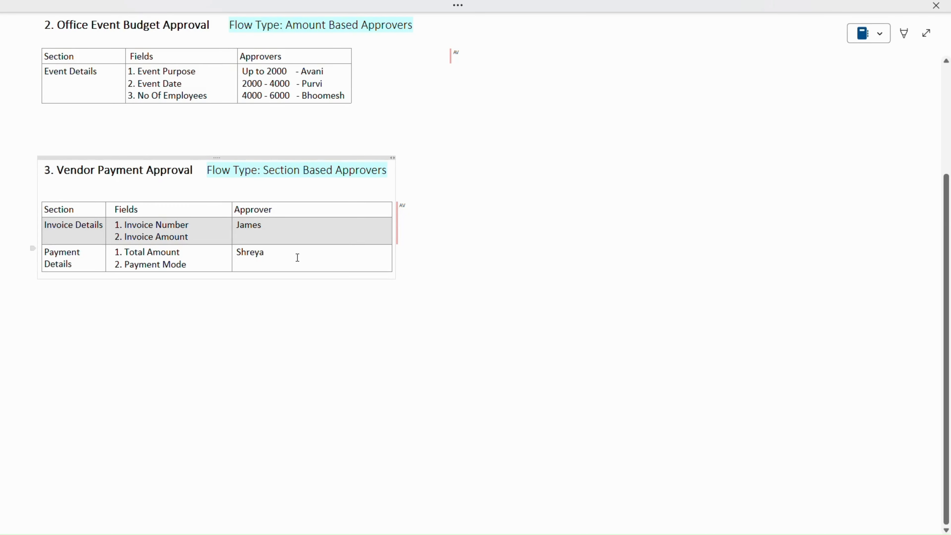
drag(298, 259, 54, 248)
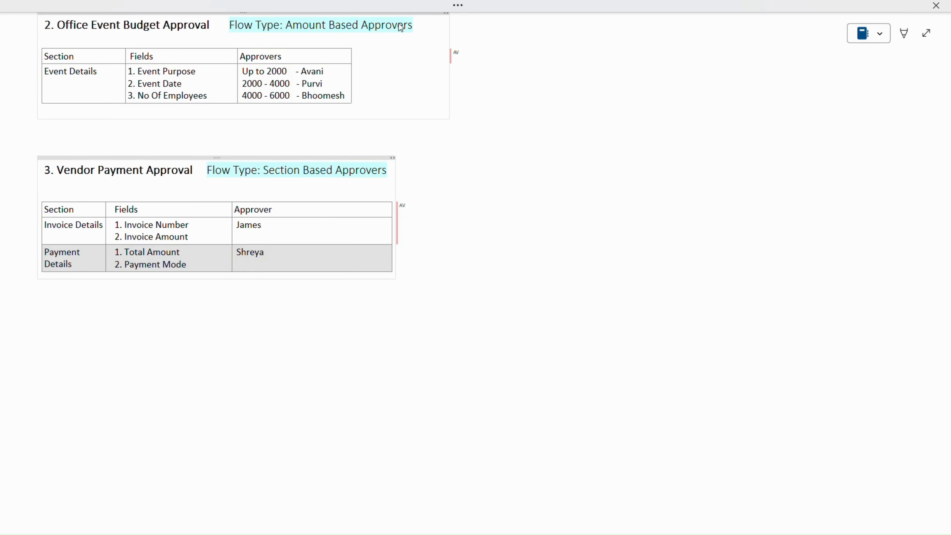
Go back to the Travel Expense Approval entry in the notes and select its Travel Details section name
scroll(388, 141, up, 4)
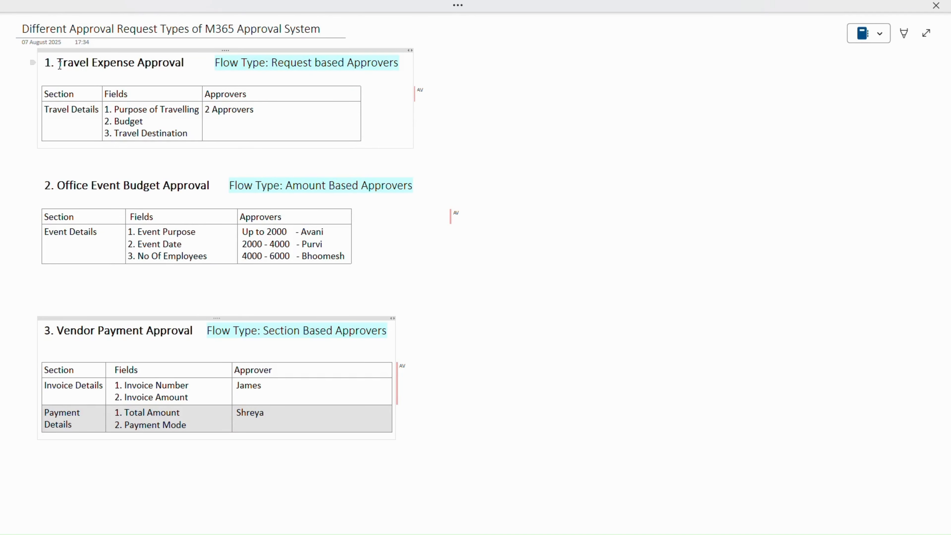
drag(67, 66, 202, 97)
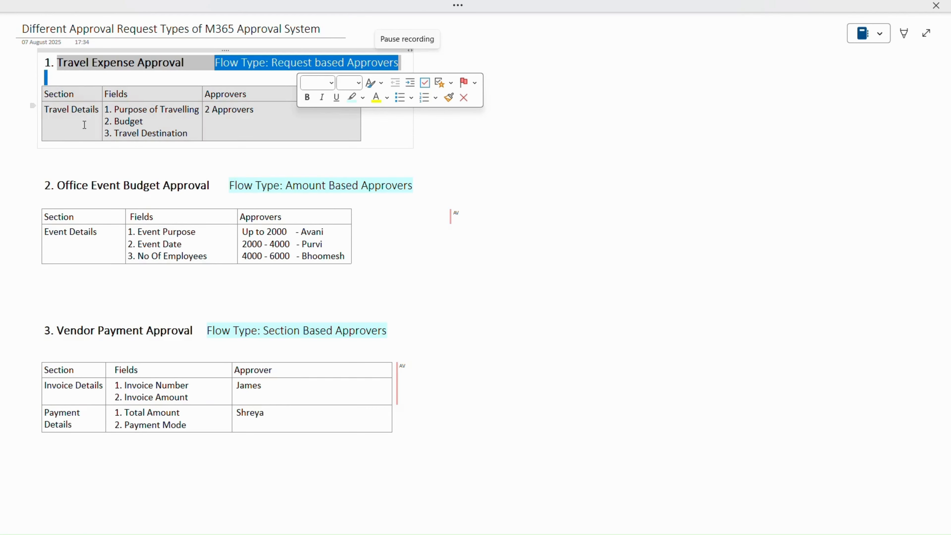
triple_click(84, 115)
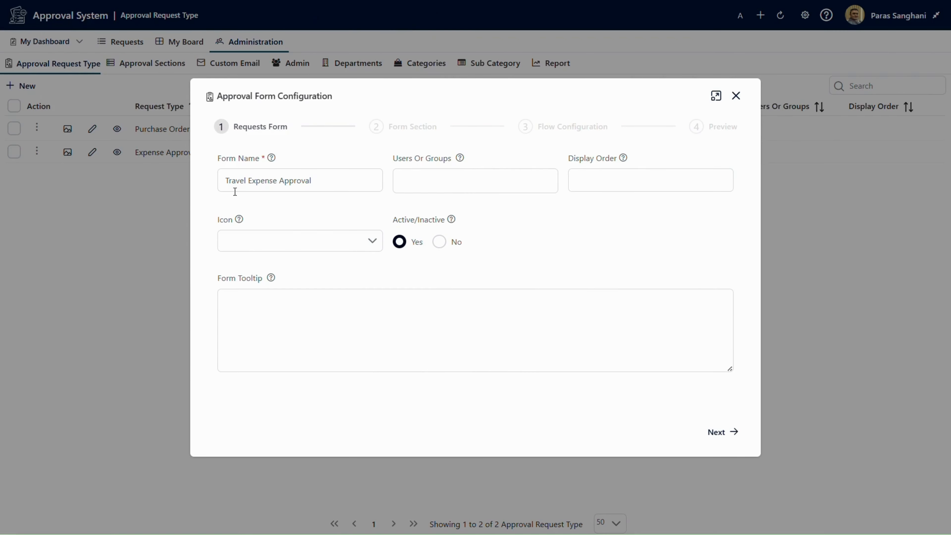
In the Approval System, name the new form Travel Expense Approval, leave its optional fields empty and continue to the Form Section stage
click(229, 187)
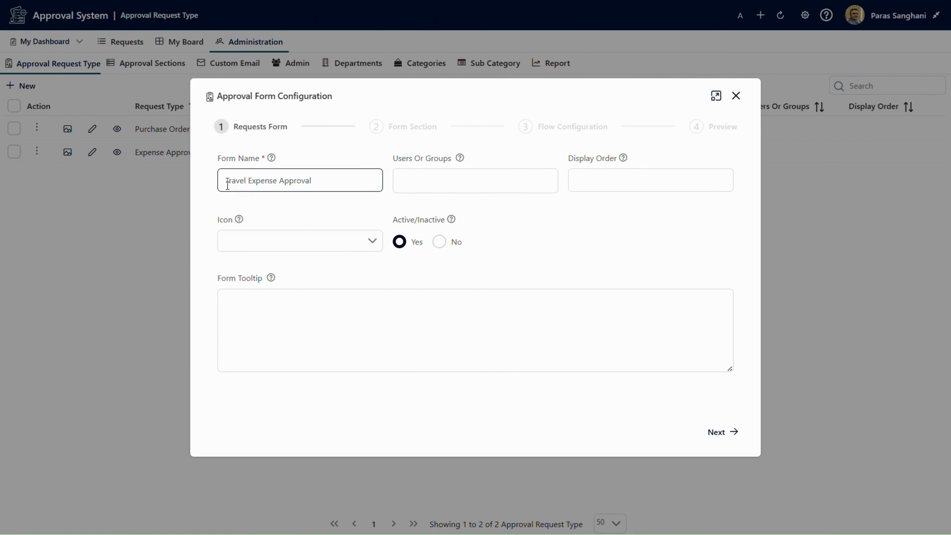
click(427, 188)
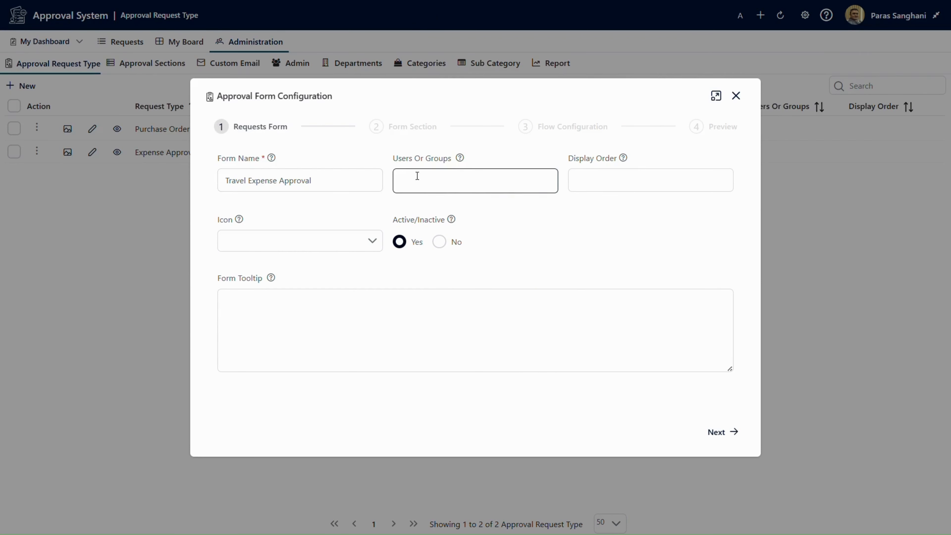
mouse_move(467, 157)
click(358, 179)
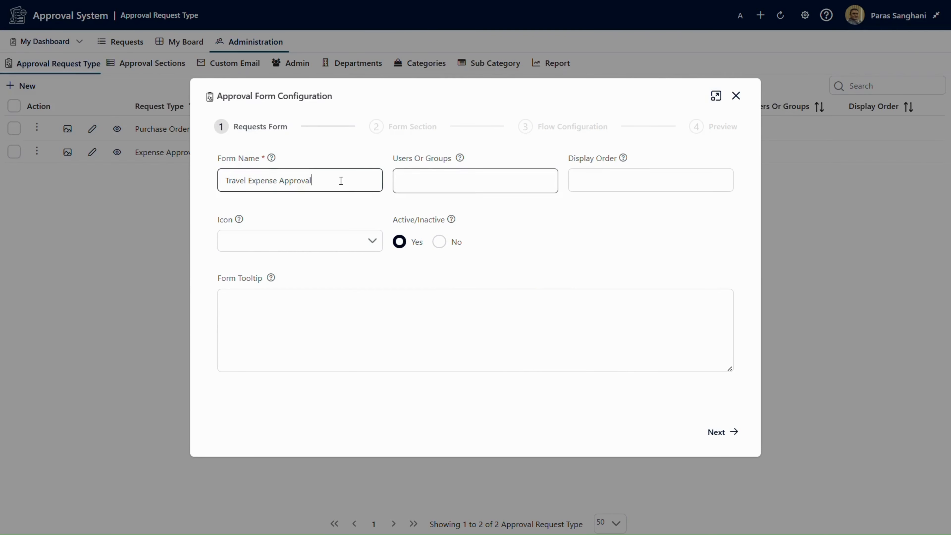
key(ctrl+a)
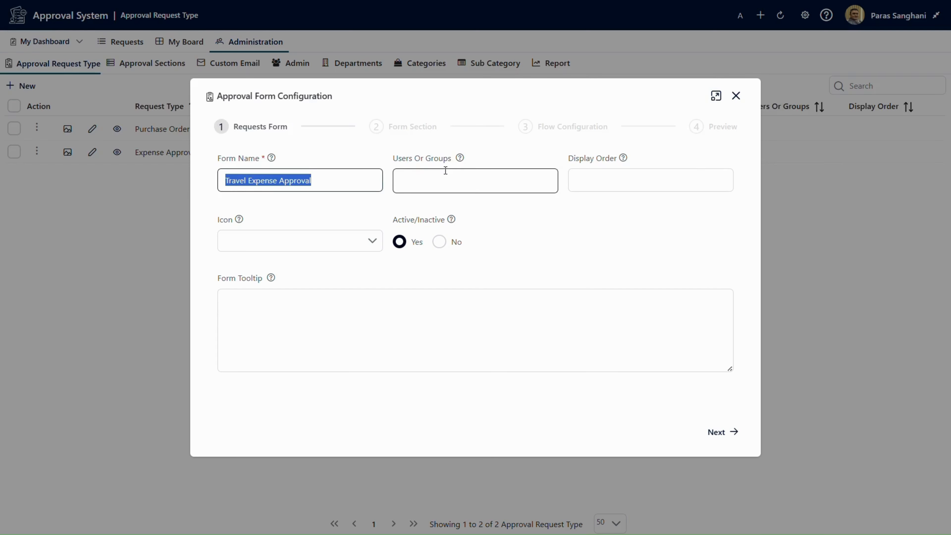
click(456, 185)
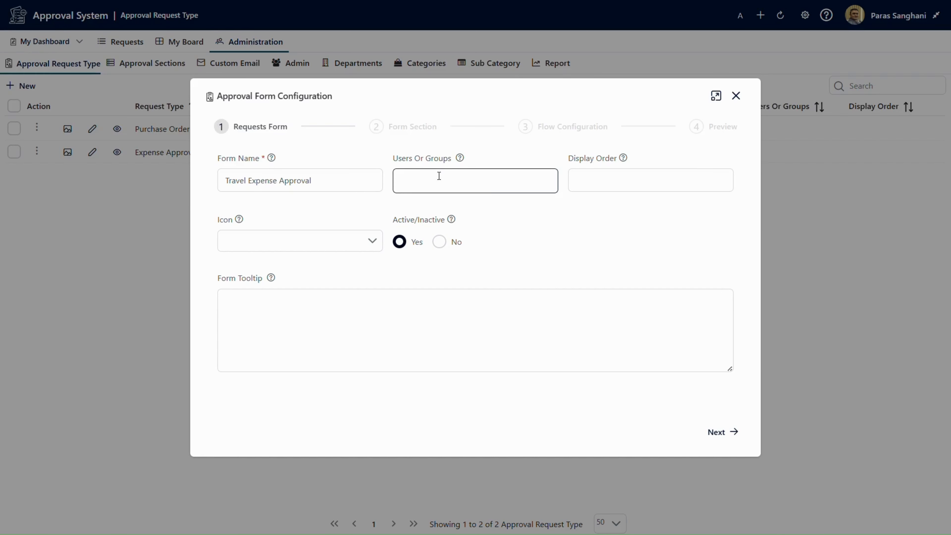
click(632, 184)
click(469, 308)
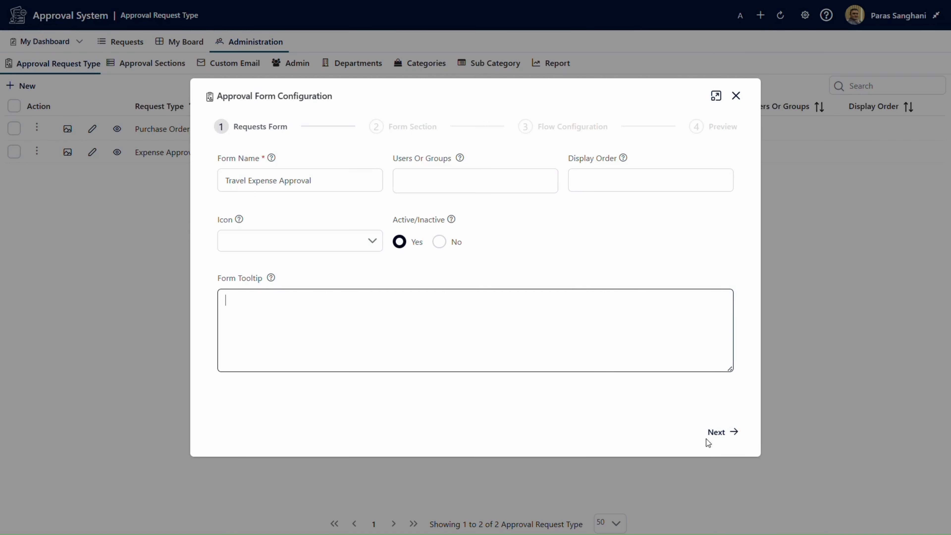
click(722, 434)
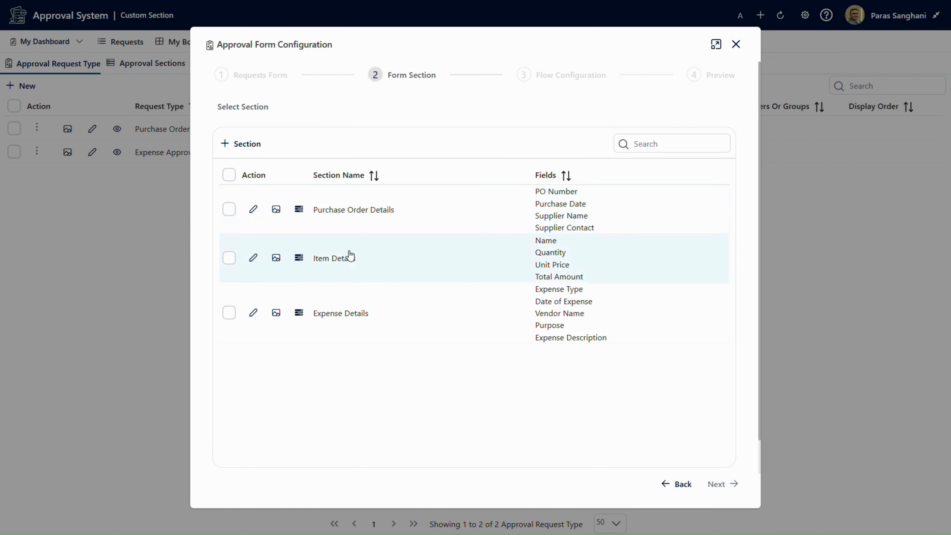
Create a custom section named Travel Details and save a Single line text field named Purpose of Travelling in it
click(243, 147)
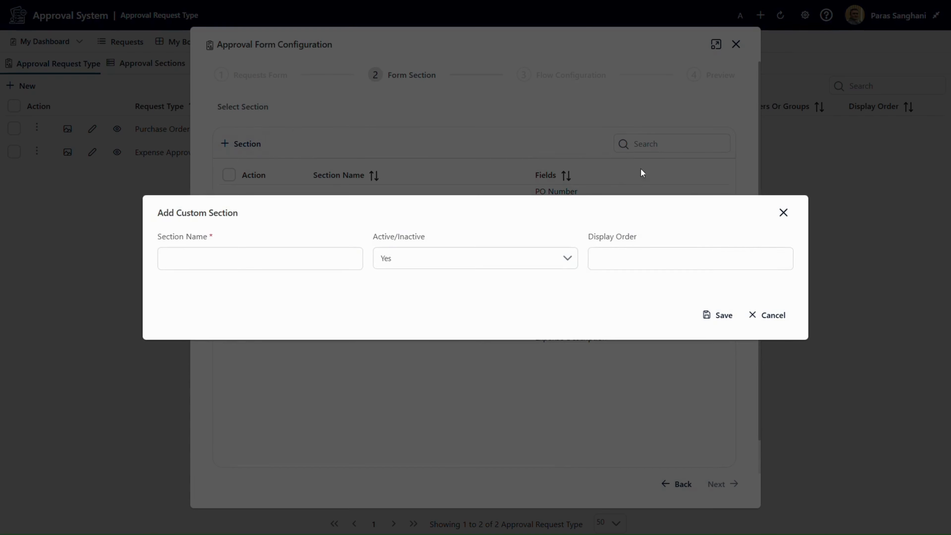
click(728, 308)
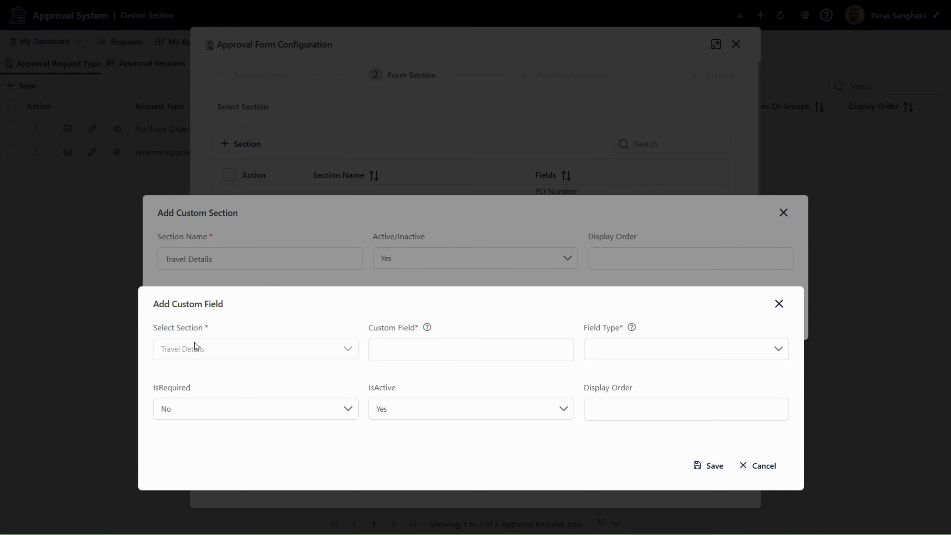
click(470, 351)
text(Purpose of Travelling)
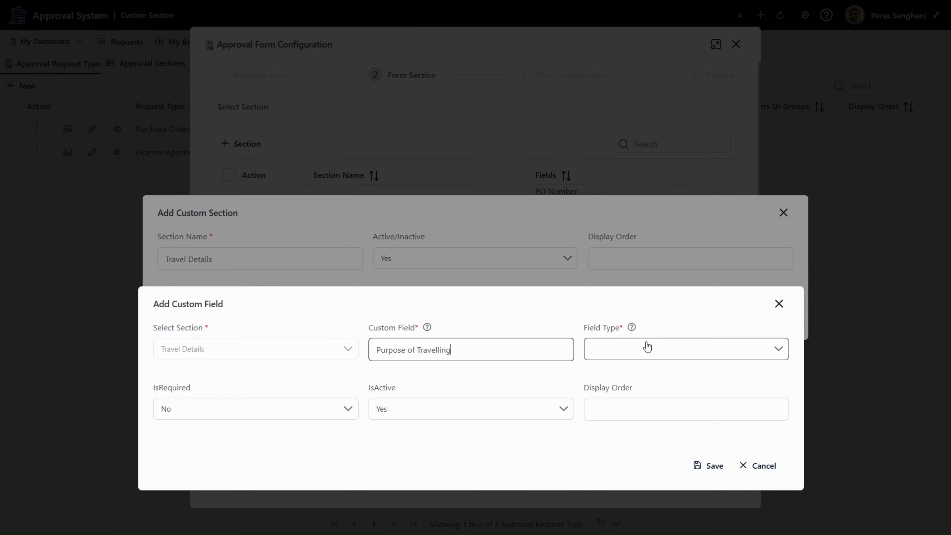
click(659, 350)
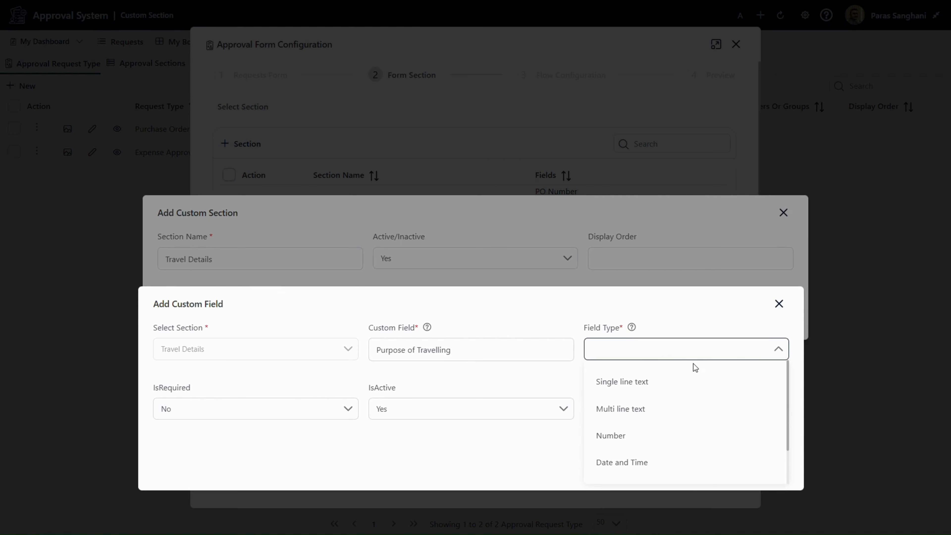
click(668, 383)
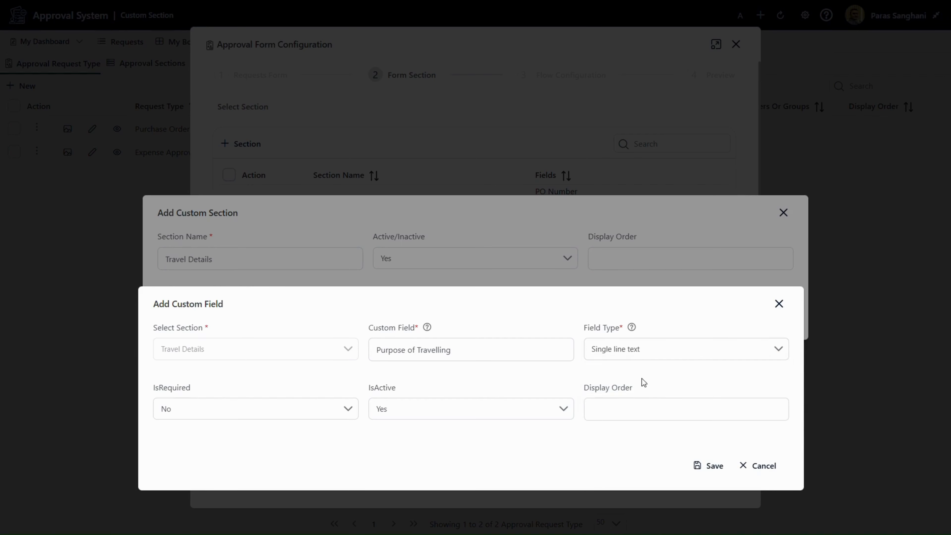
click(706, 470)
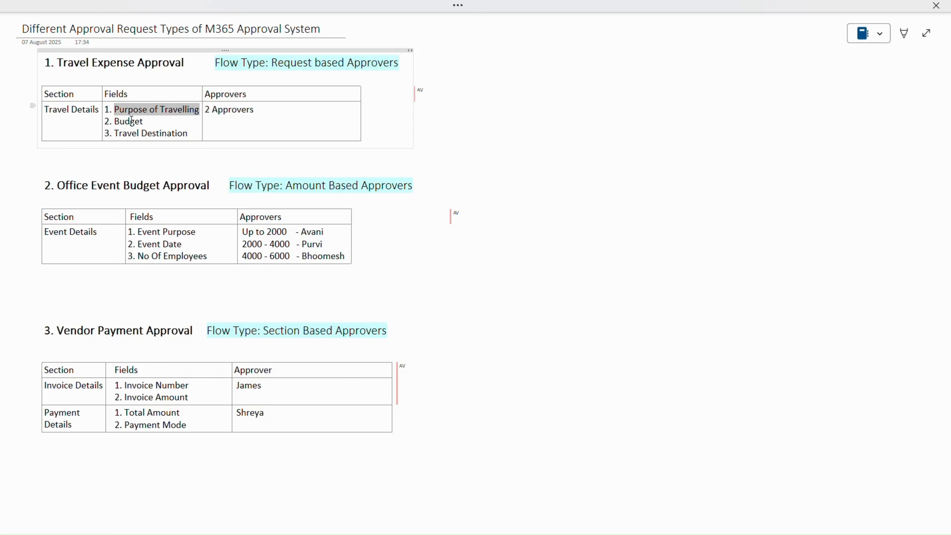
Copy the field name Budget from the notes and save it as a Number field in the Travel Details section
double_click(131, 121)
key(ctrl+c)
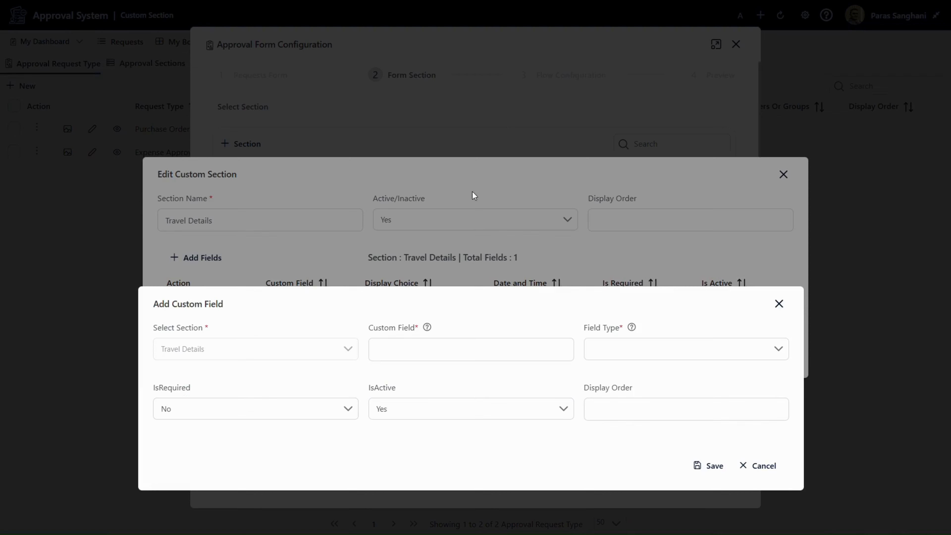
click(420, 358)
key(ctrl+v)
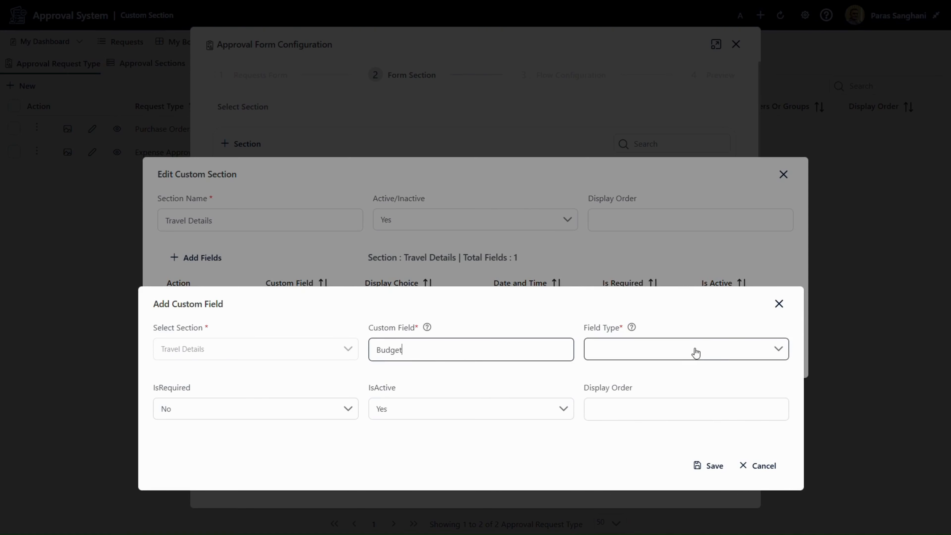
click(692, 351)
click(655, 435)
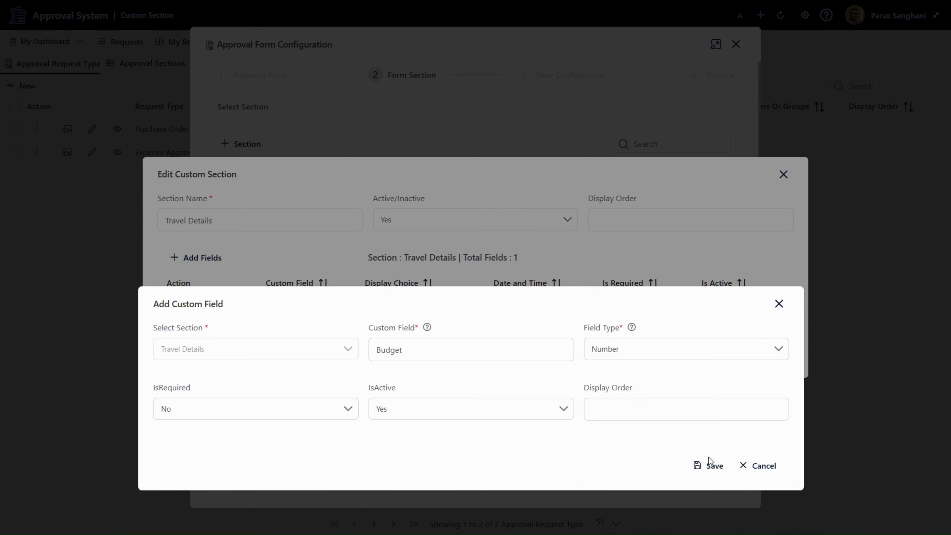
click(708, 461)
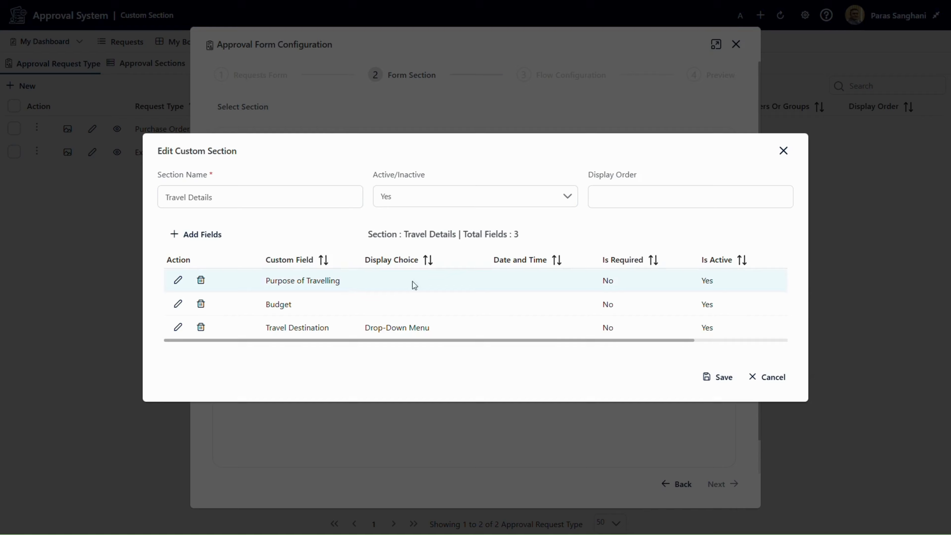
Close the section editor, include the Travel Details section in the form and continue to the Flow Configuration stage
click(771, 379)
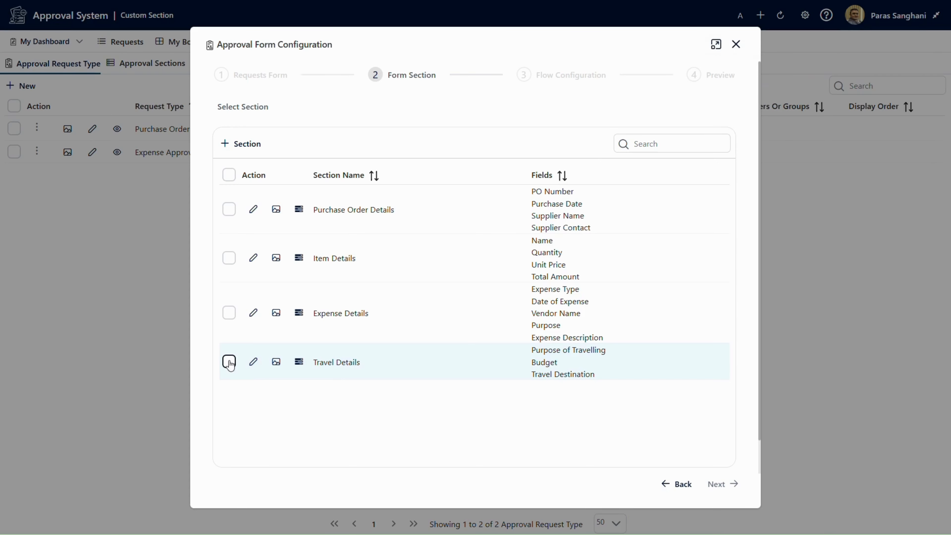
click(229, 361)
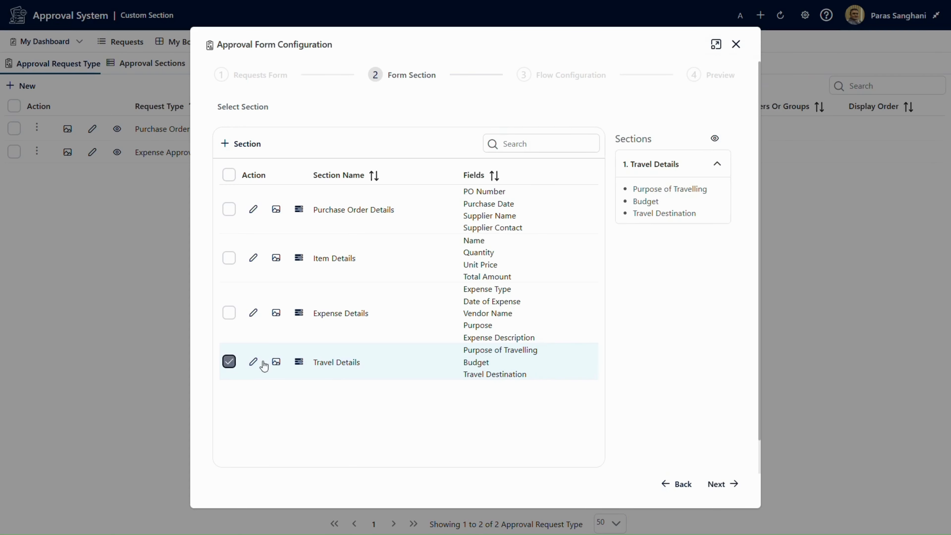
click(721, 486)
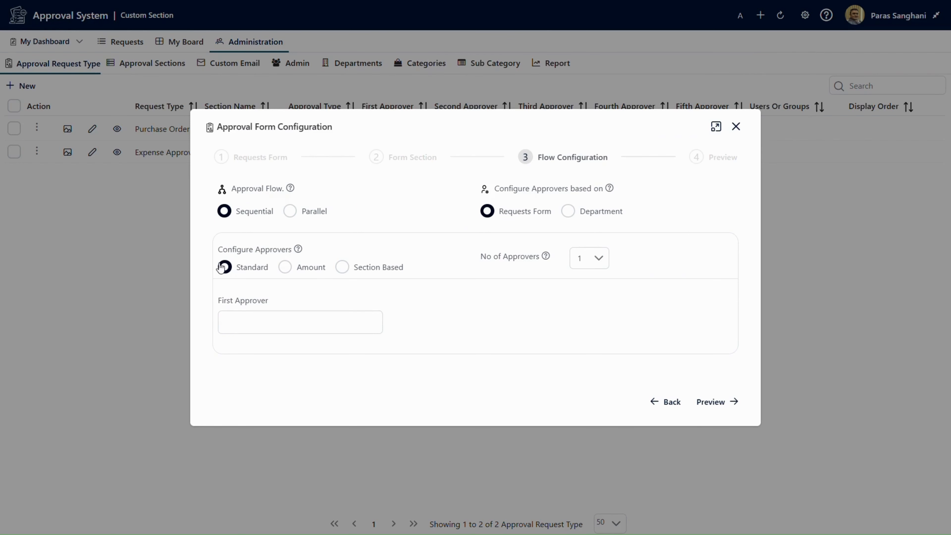
Set 2 standard approvers, assign the first and second approver, and save the Travel Expense Approval form from its preview
click(598, 258)
click(588, 316)
click(324, 322)
text(avani)
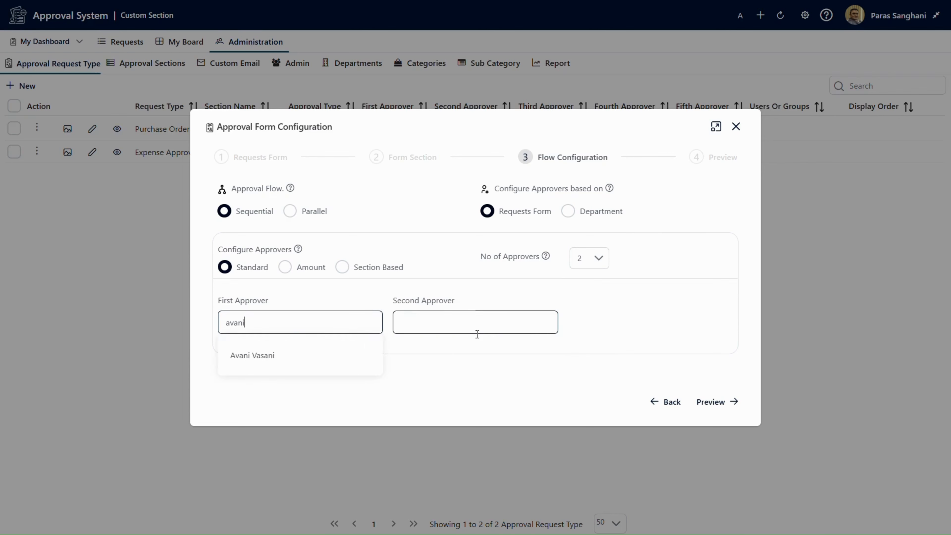
click(295, 355)
click(432, 318)
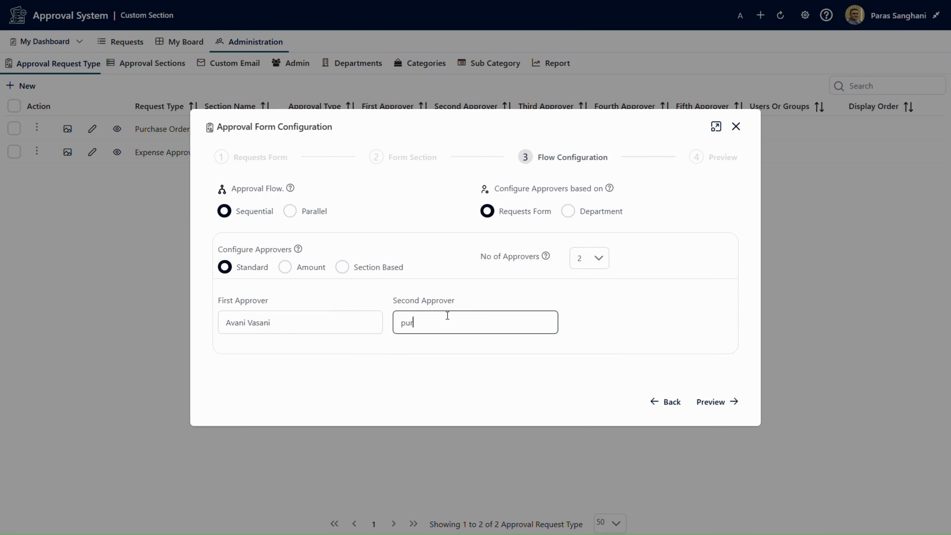
click(424, 362)
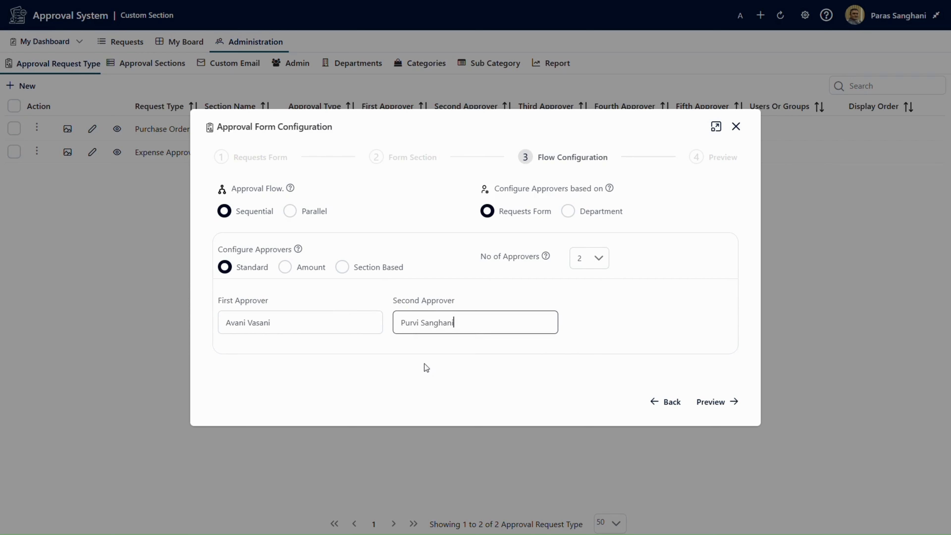
click(711, 402)
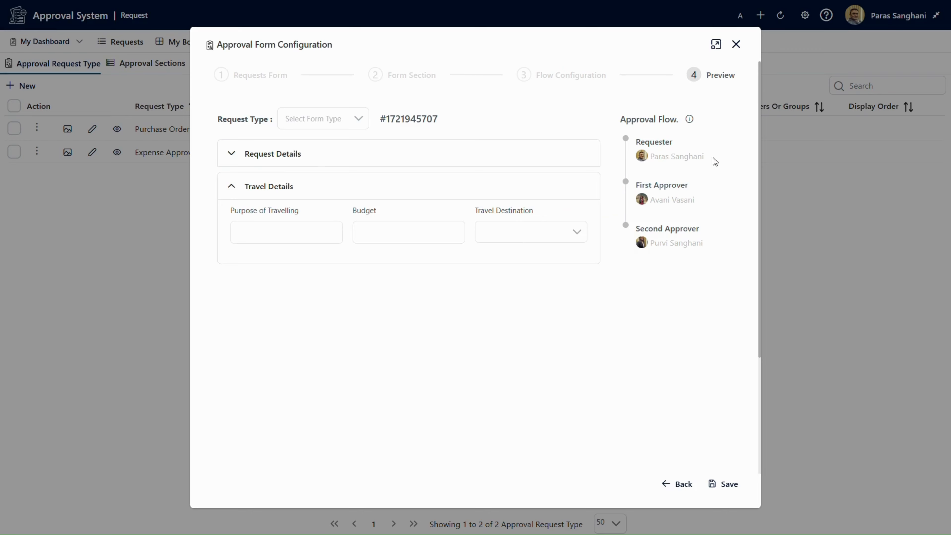
click(728, 483)
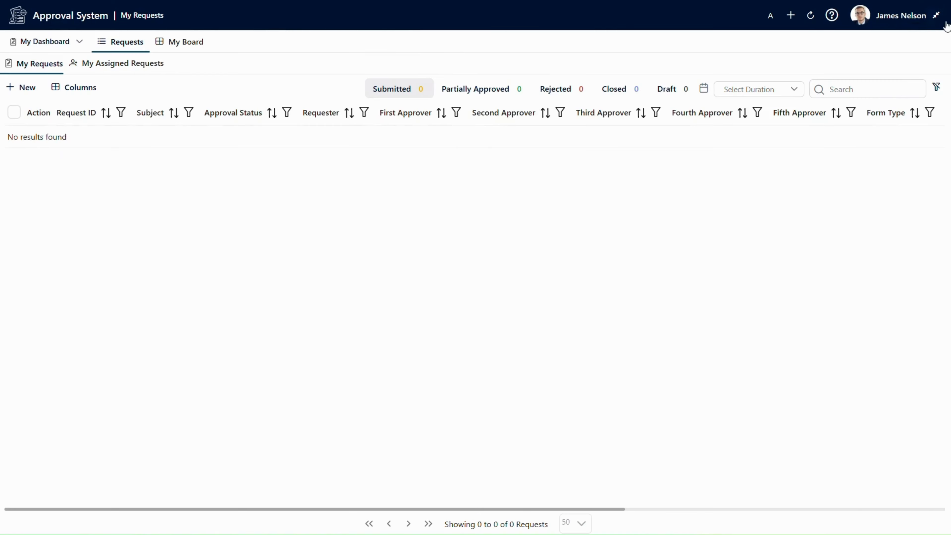
From the requester's account, start a new request with the Travel Expense Approval request type
click(23, 88)
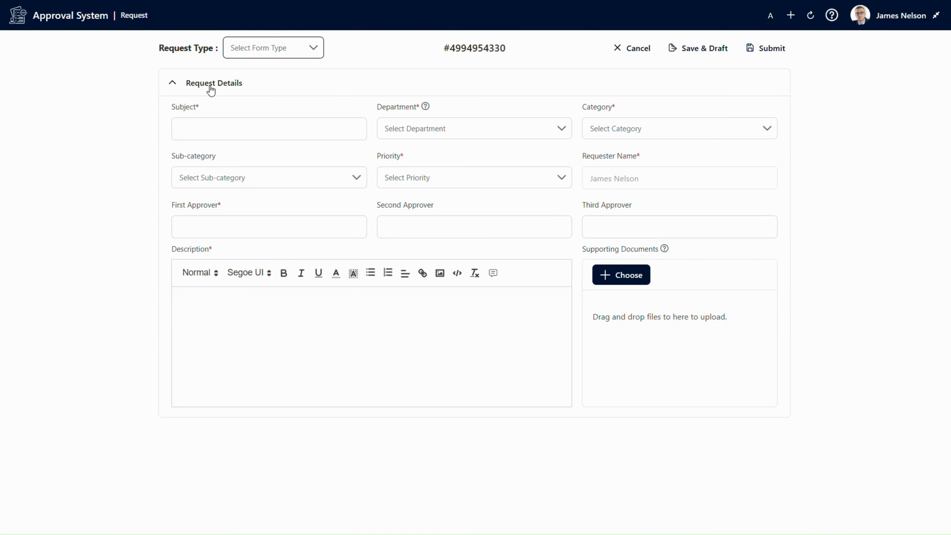
click(297, 56)
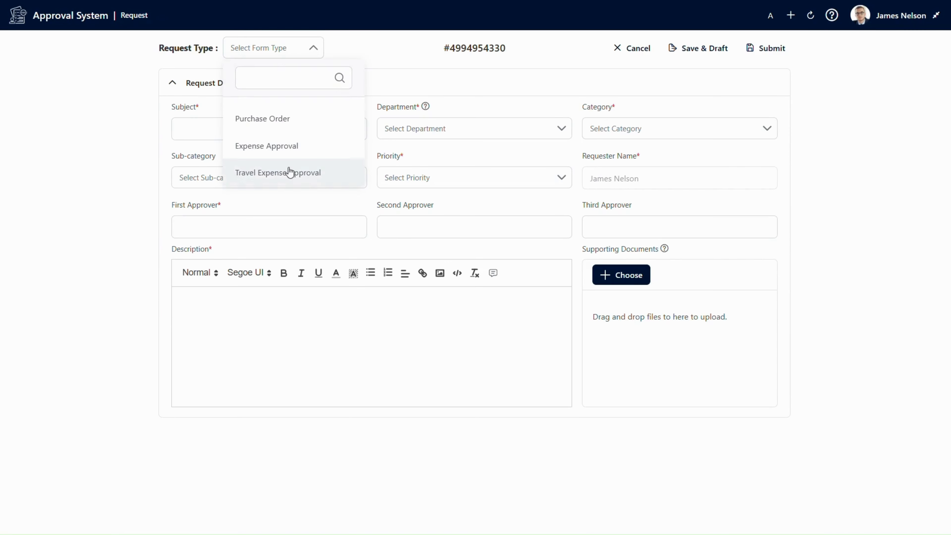
click(265, 182)
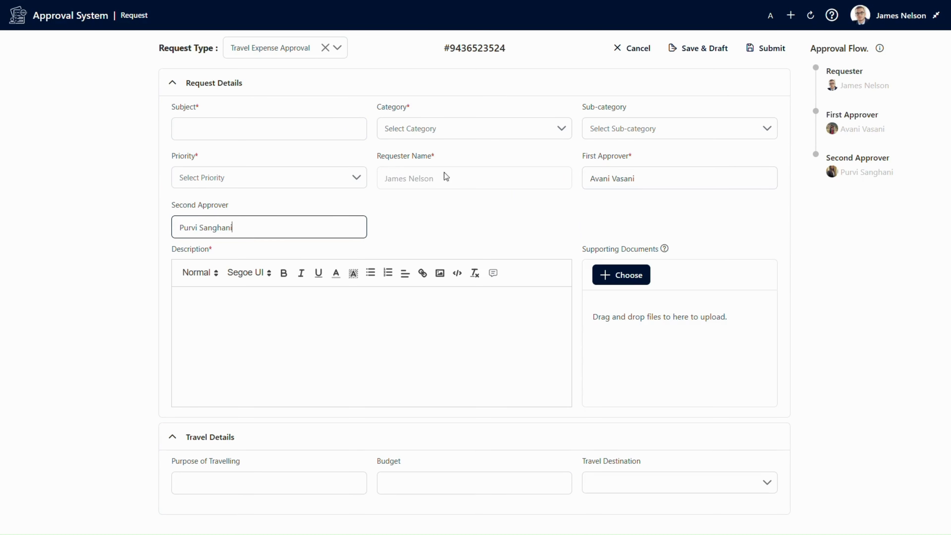
Collapse the Request Details section and check the Travel Details fields, including the options offered for Travel Destination
click(179, 91)
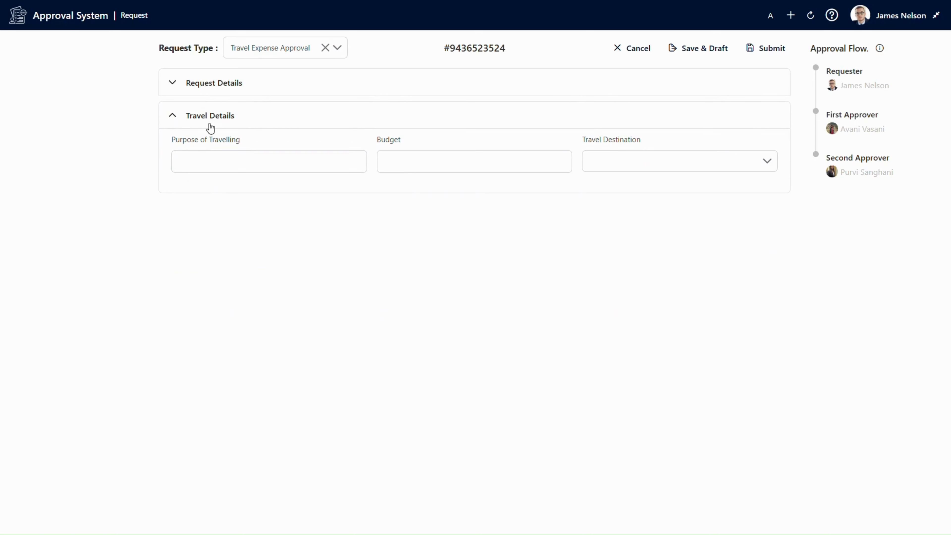
click(711, 171)
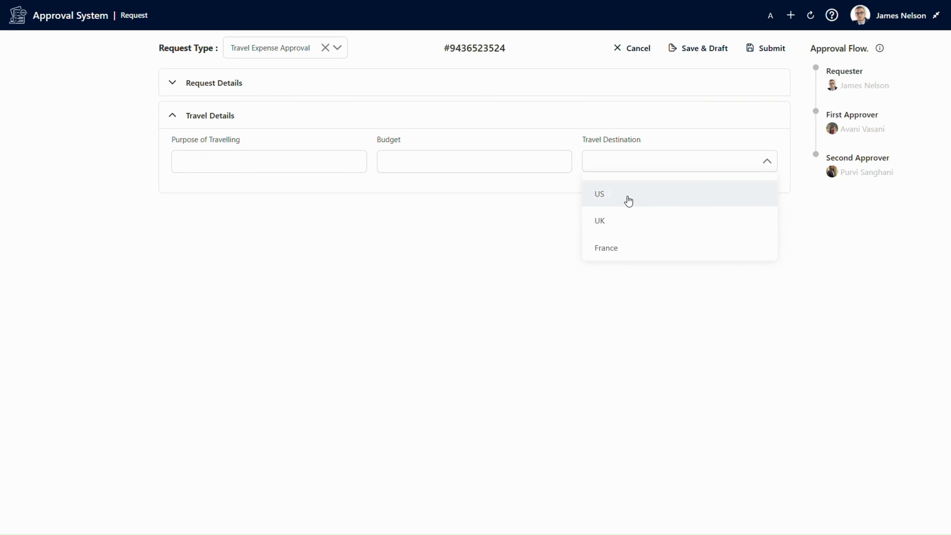
click(502, 274)
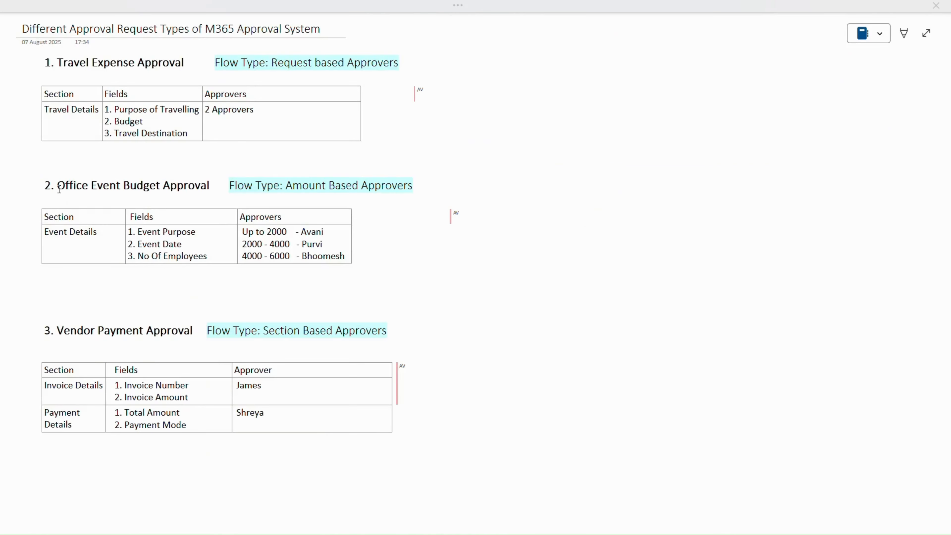
Create a new approval form named Office Event Budget Approval, copied from the notes, and continue to the Form Section stage
drag(59, 190, 209, 187)
key(ctrl+c)
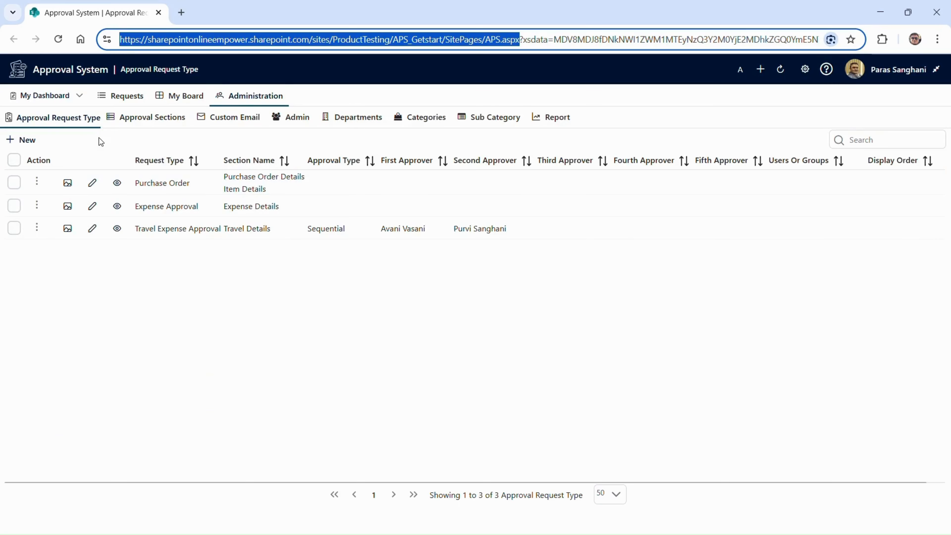
click(24, 140)
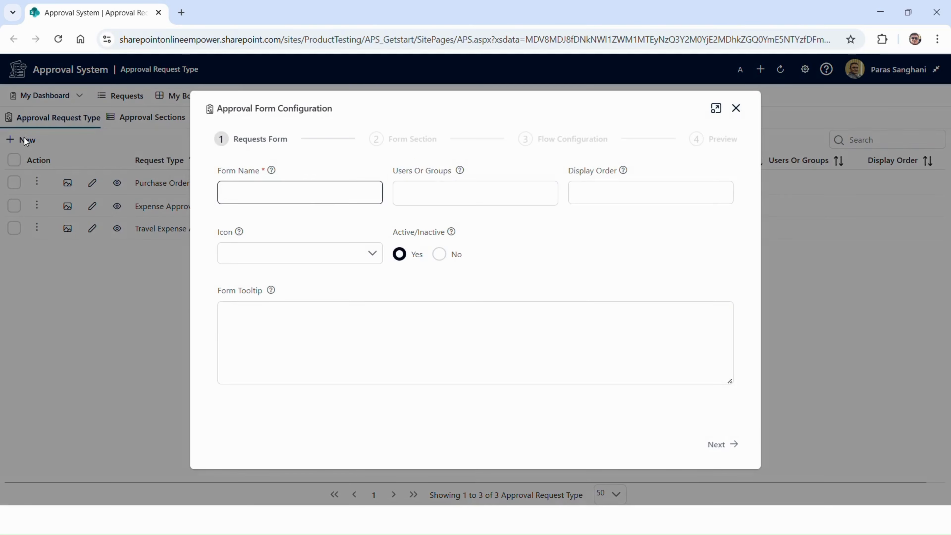
click(363, 192)
key(ctrl+v)
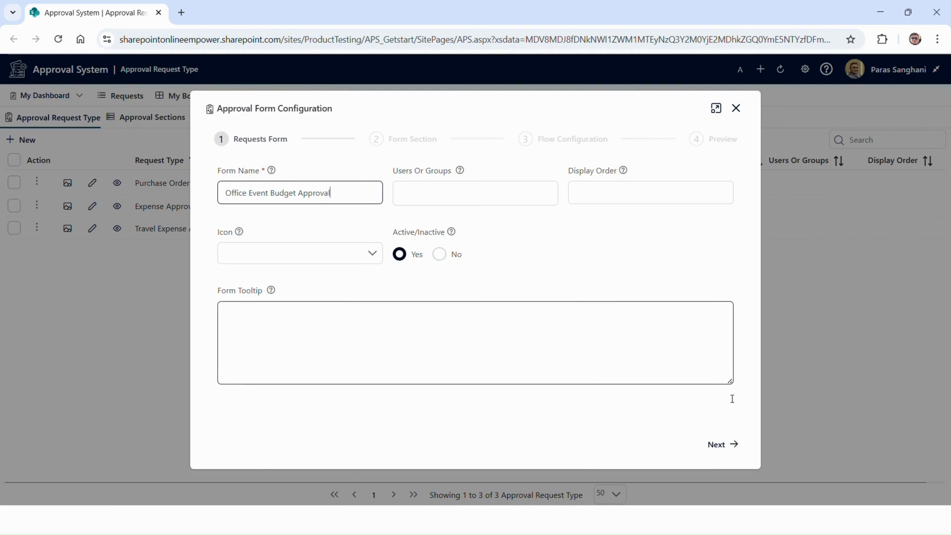
click(722, 444)
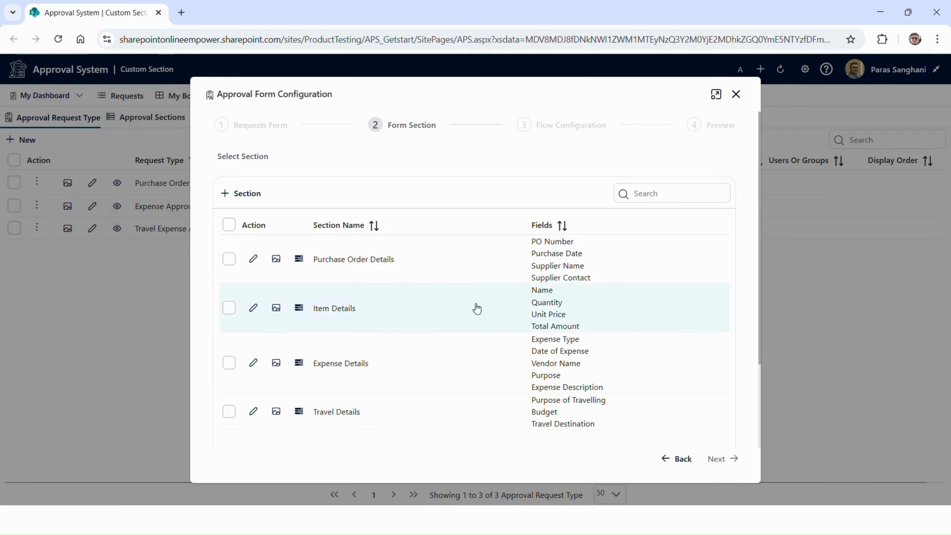
Add an Event Details section with Event Purpose, Event Date and No Of Employees fields to the form and continue to Flow Configuration
click(239, 195)
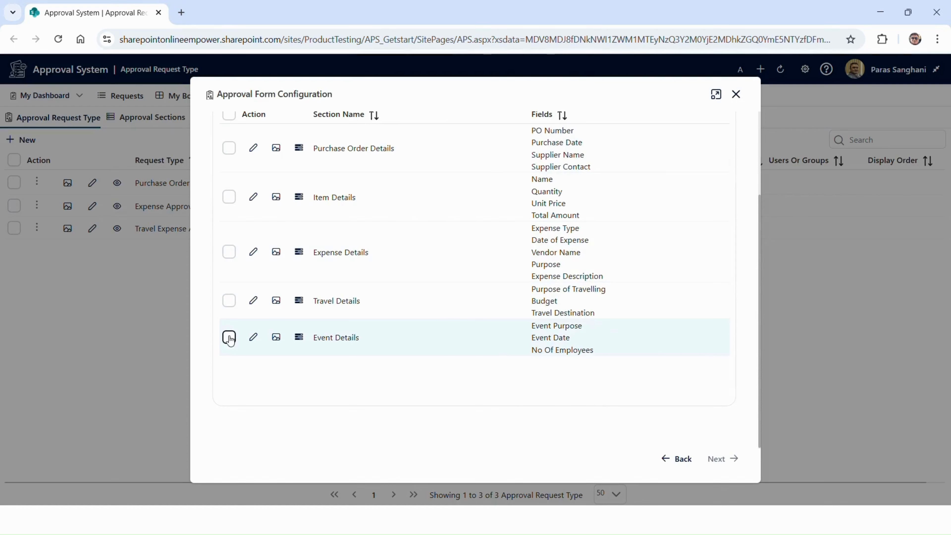
click(228, 337)
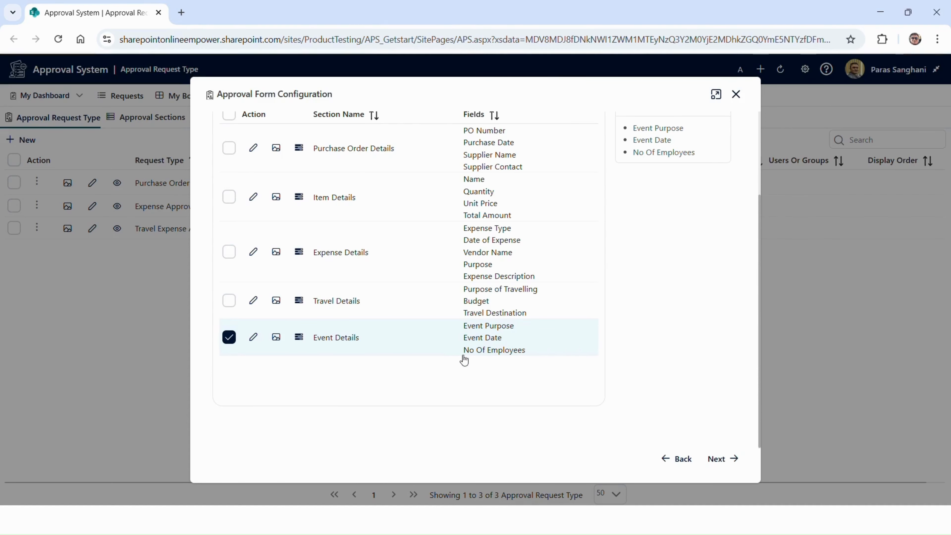
scroll(659, 169, up, 3)
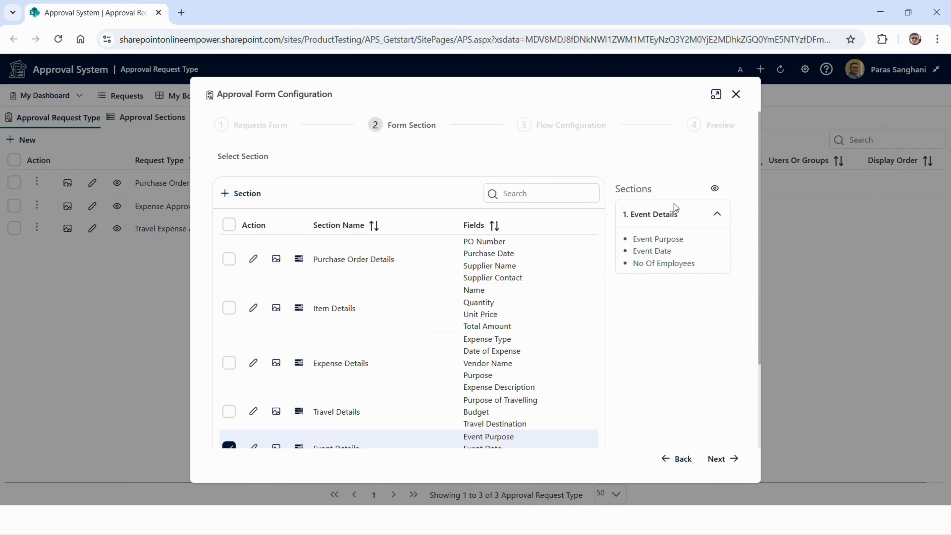
scroll(659, 195, down, 2)
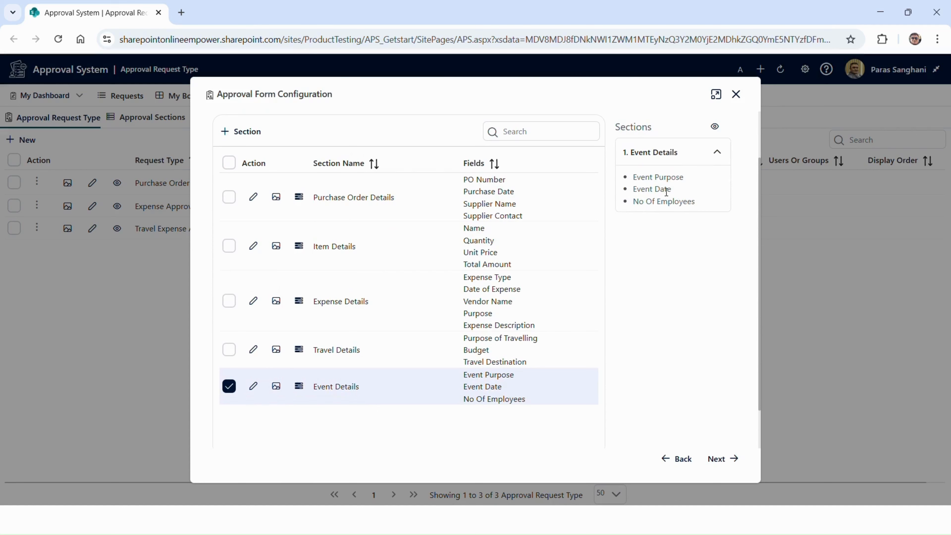
click(722, 458)
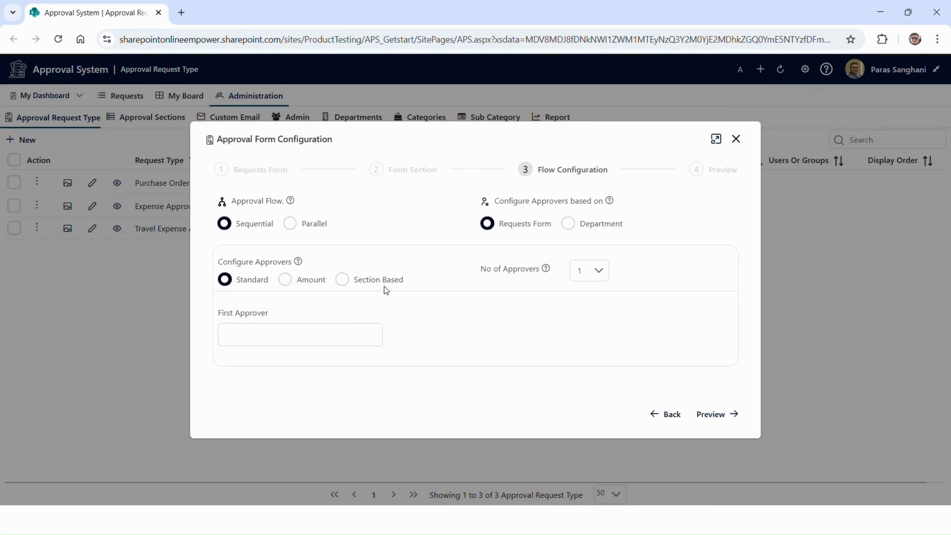
Configure the form's approvers by Amount and set the number of approvers to 3
click(285, 281)
click(588, 279)
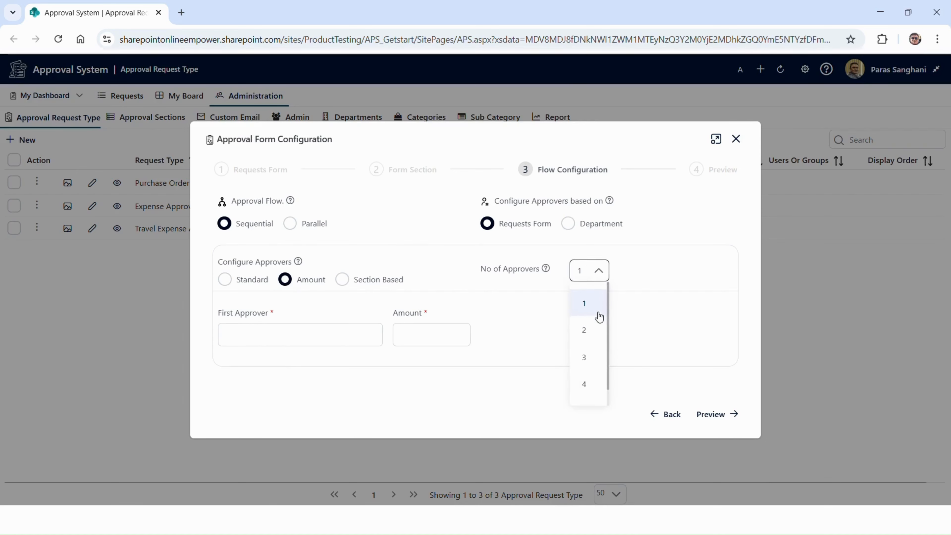
click(590, 359)
Assign the first approver named in the notes and set that approver's amount to 1,000
click(297, 301)
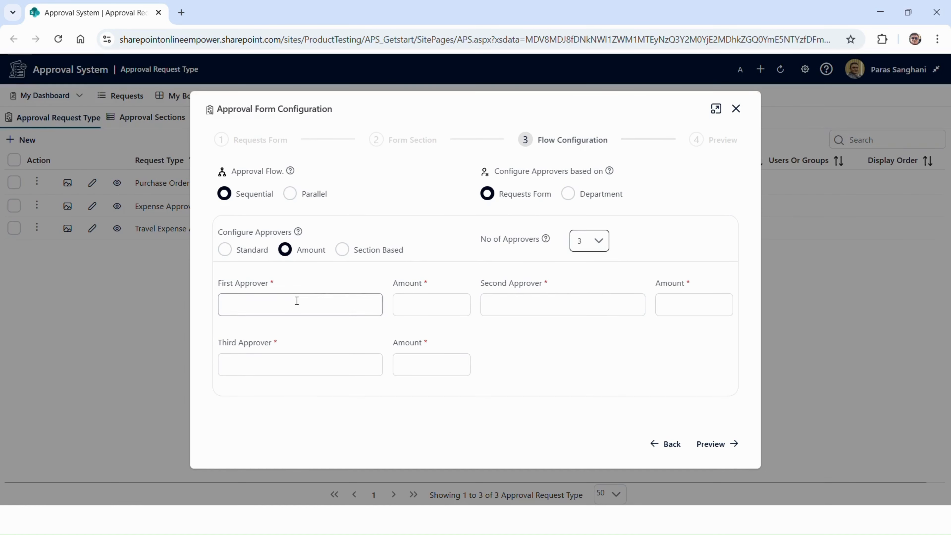
text(ava)
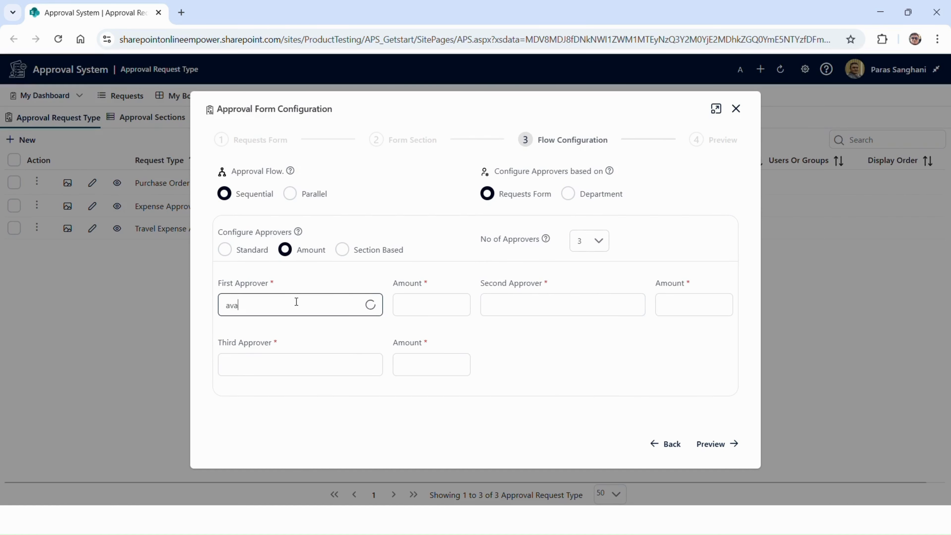
click(249, 338)
click(450, 309)
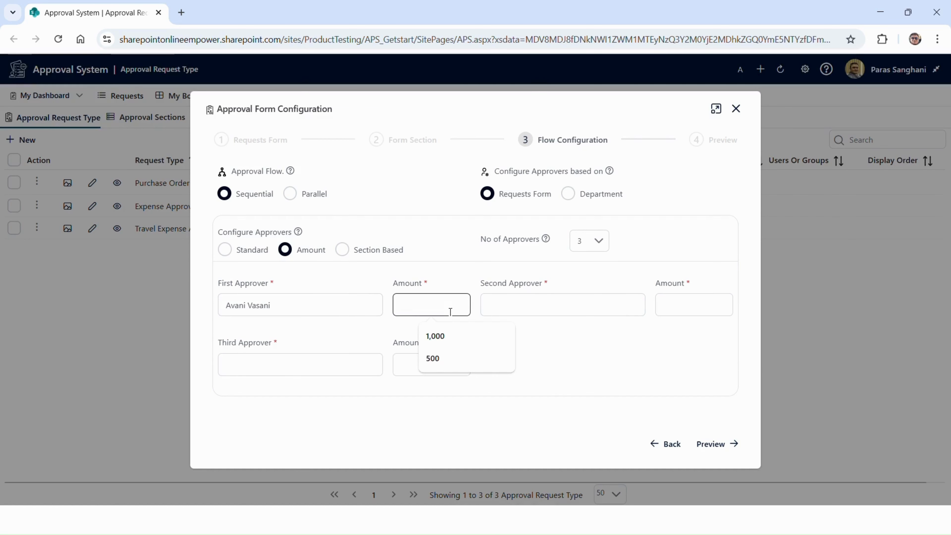
text(1,000)
key(Tab)
Assign the second approver named in the notes and set that approver's amount to 2,000
click(497, 311)
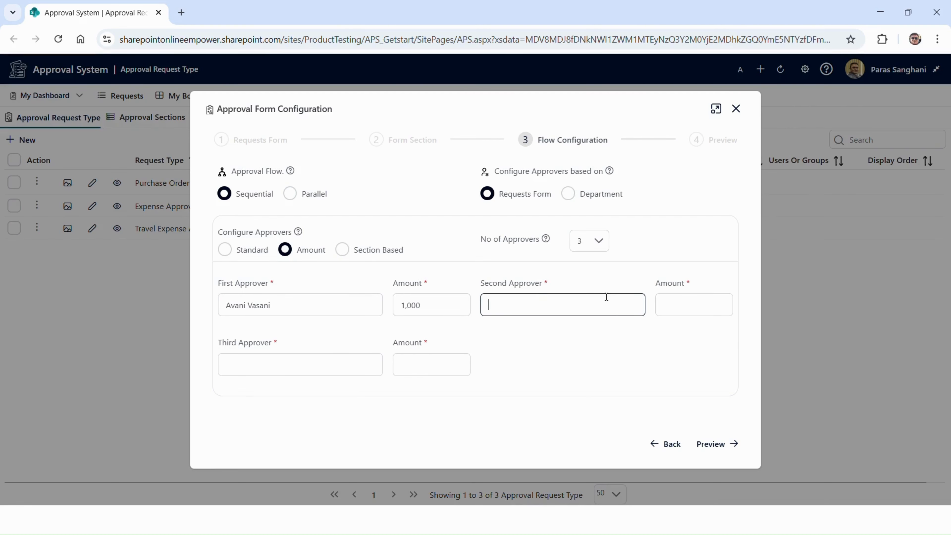
text(purvi)
click(546, 337)
click(692, 306)
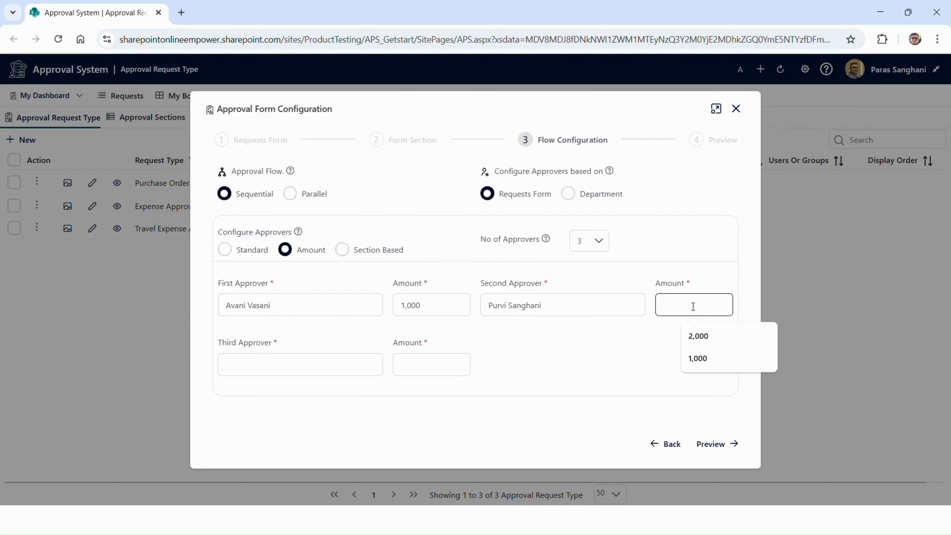
text(20,000)
Assign the third approver named in the notes and set that approver's amount to 5,000
click(320, 371)
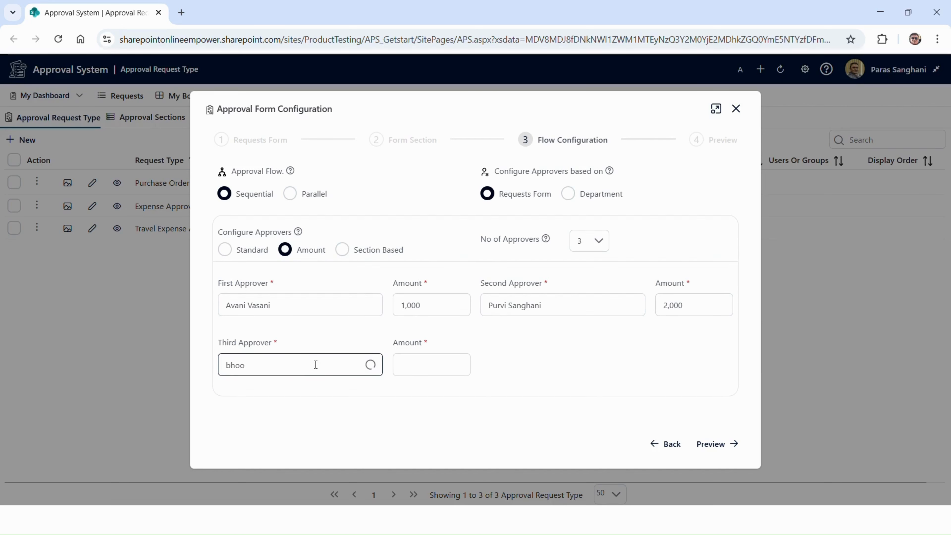
click(287, 397)
click(415, 357)
text(5)
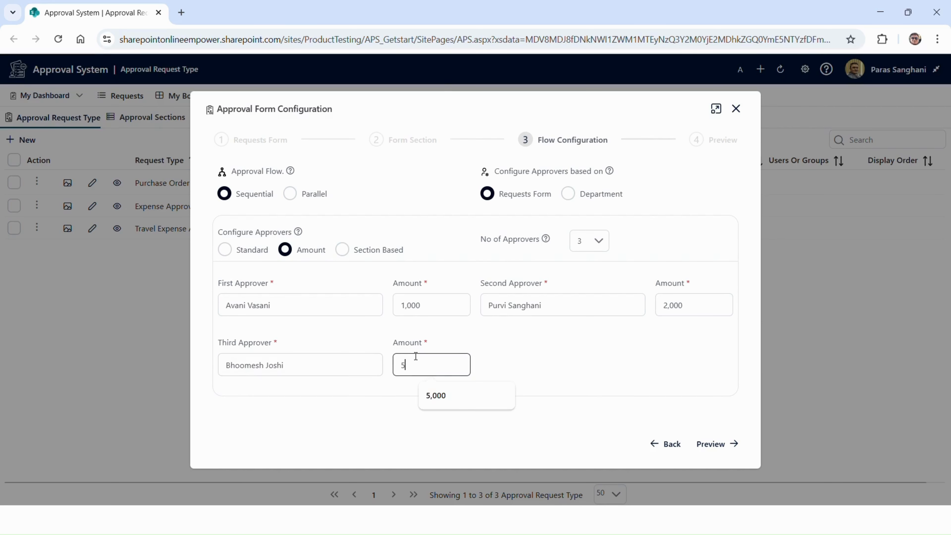
text(,000)
click(556, 358)
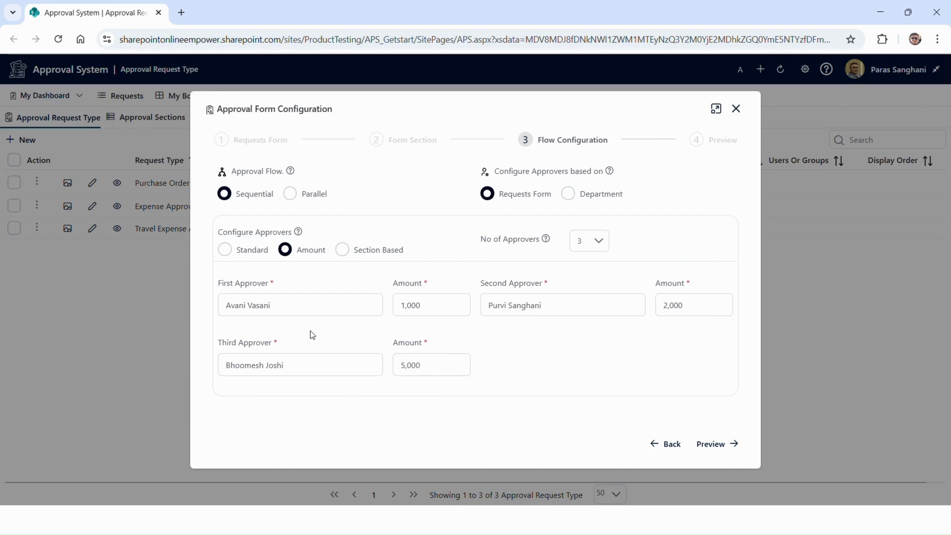
click(434, 310)
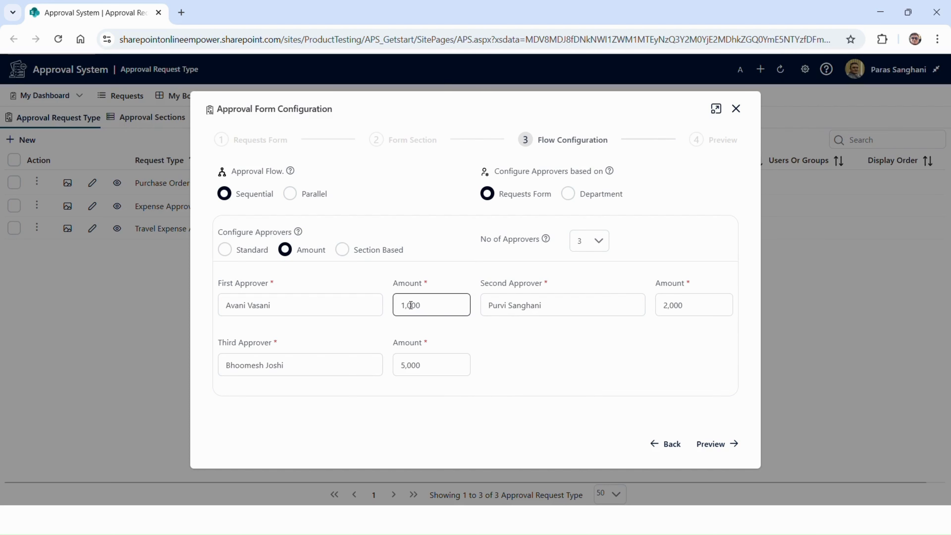
click(229, 305)
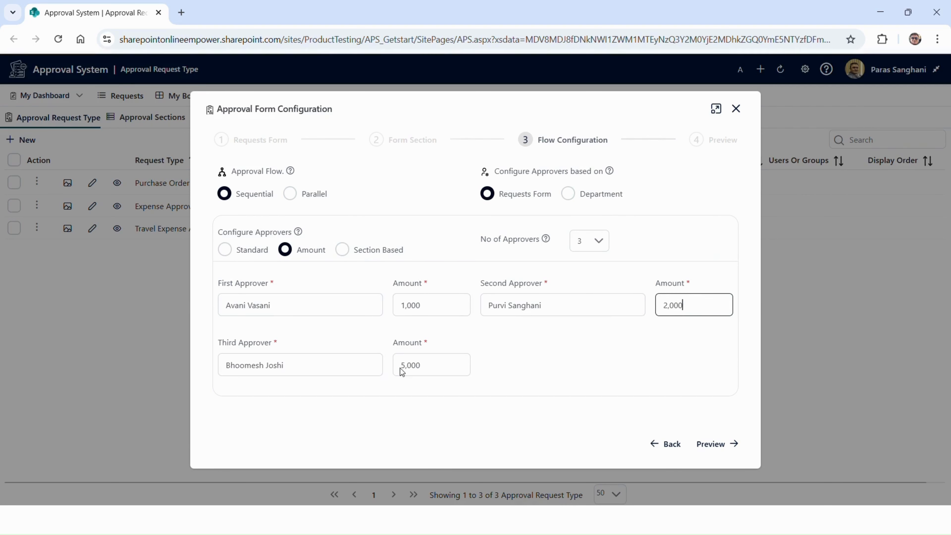
click(411, 363)
double_click(411, 362)
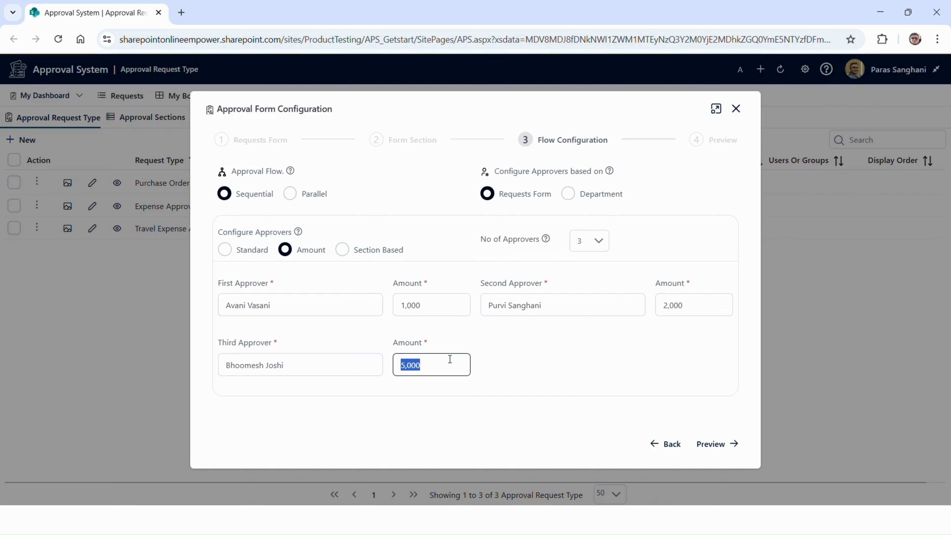
Preview the form with its request details and approval flow, and save the Office Event Budget Approval request type
click(713, 445)
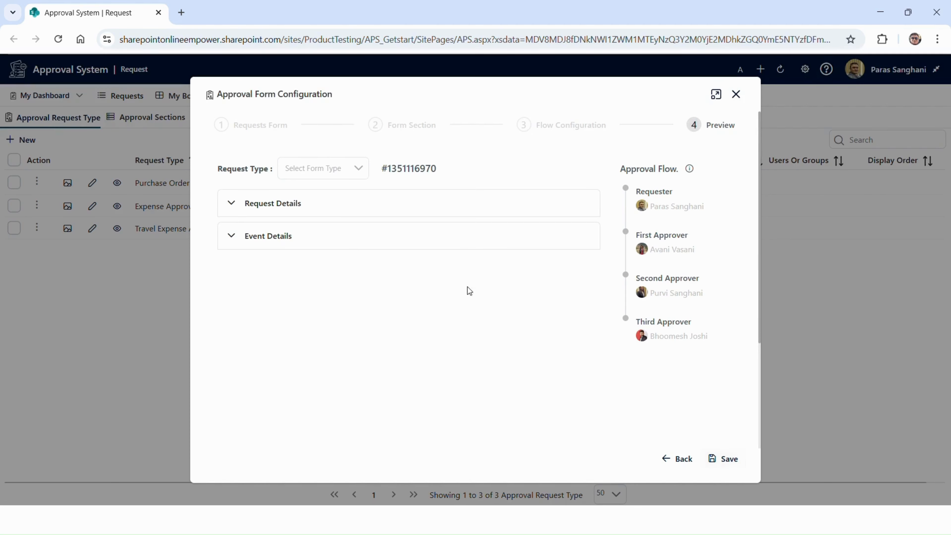
click(226, 237)
click(231, 203)
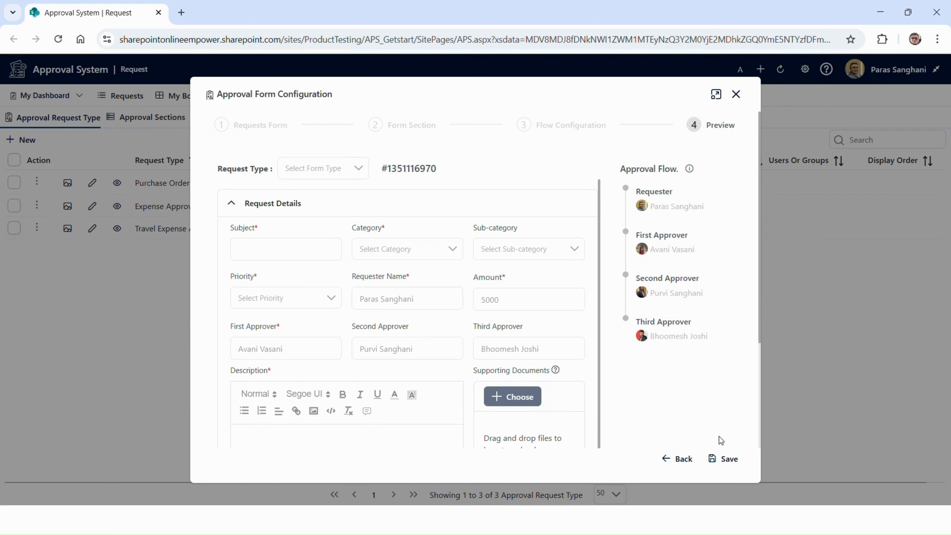
mouse_move(690, 169)
click(720, 459)
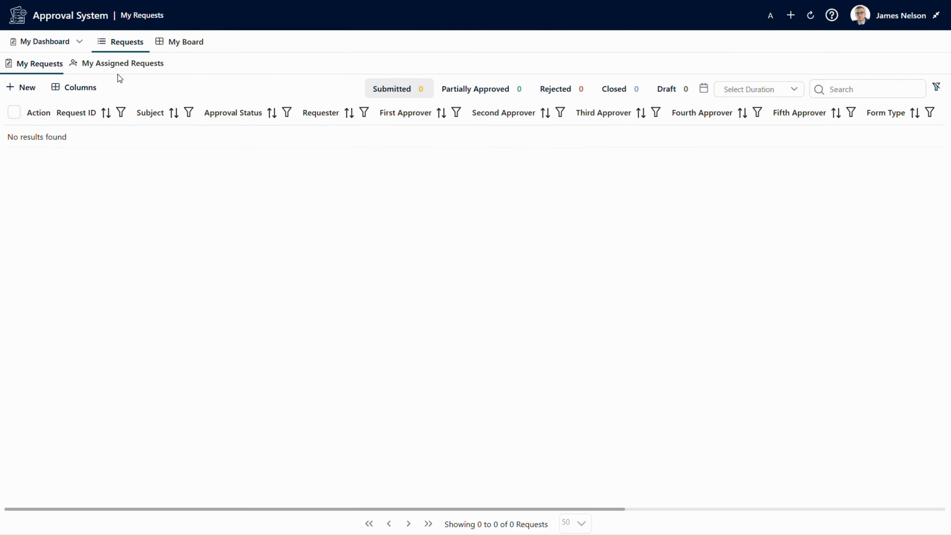
Start a new request of type Office Event Budget Approval and set its amount to 1000
click(20, 90)
click(289, 49)
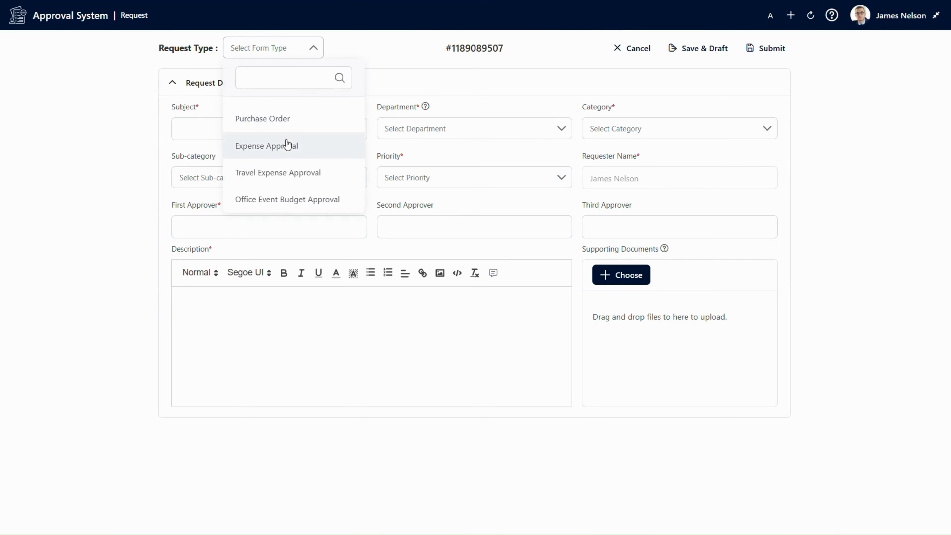
click(274, 200)
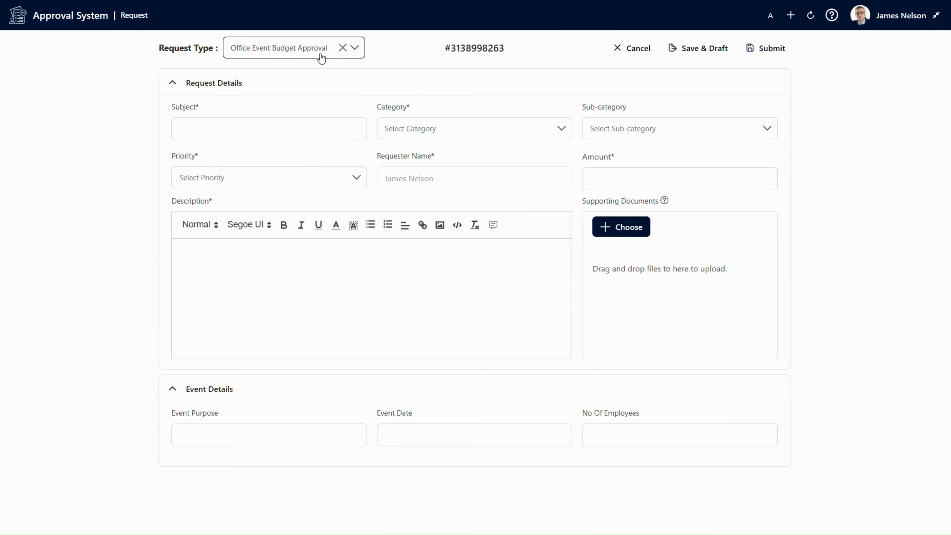
click(608, 180)
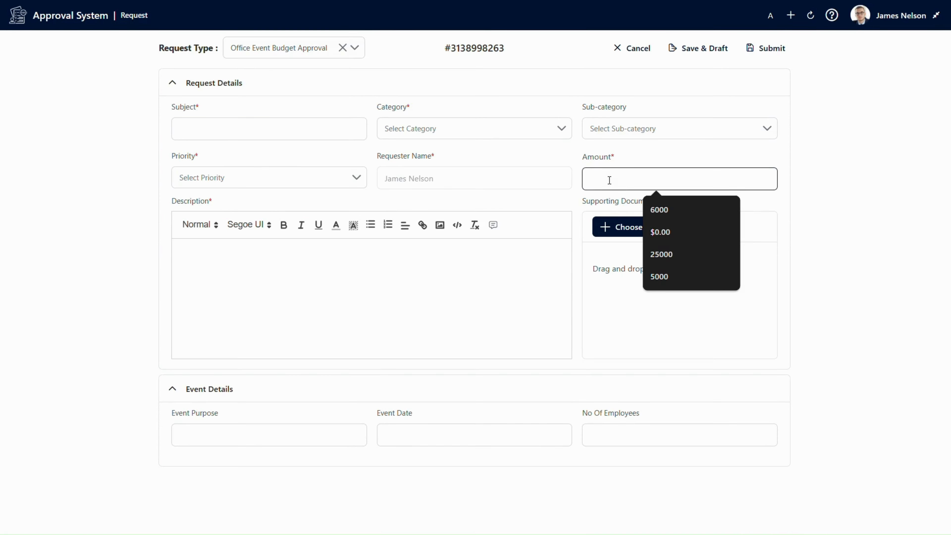
text(1)
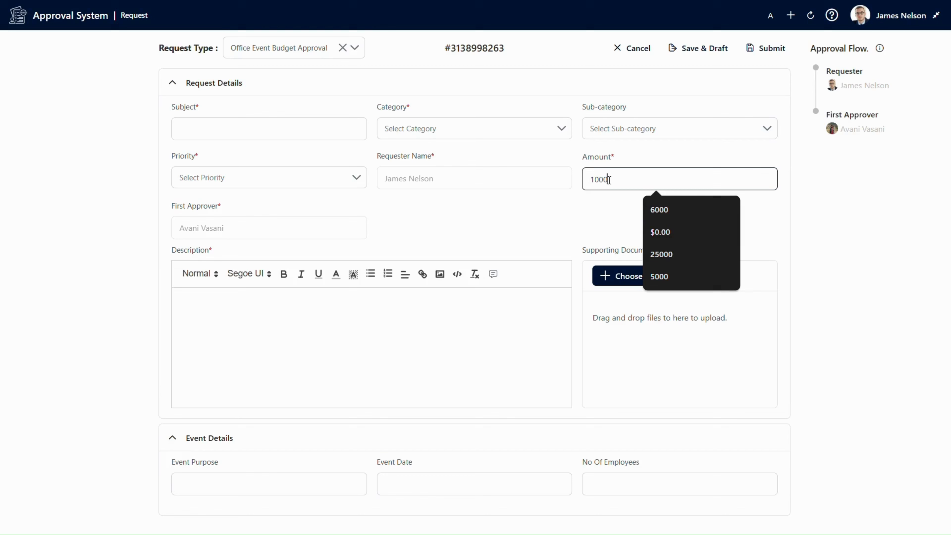
text(000)
click(254, 231)
Change the request's amount to 2000
click(591, 180)
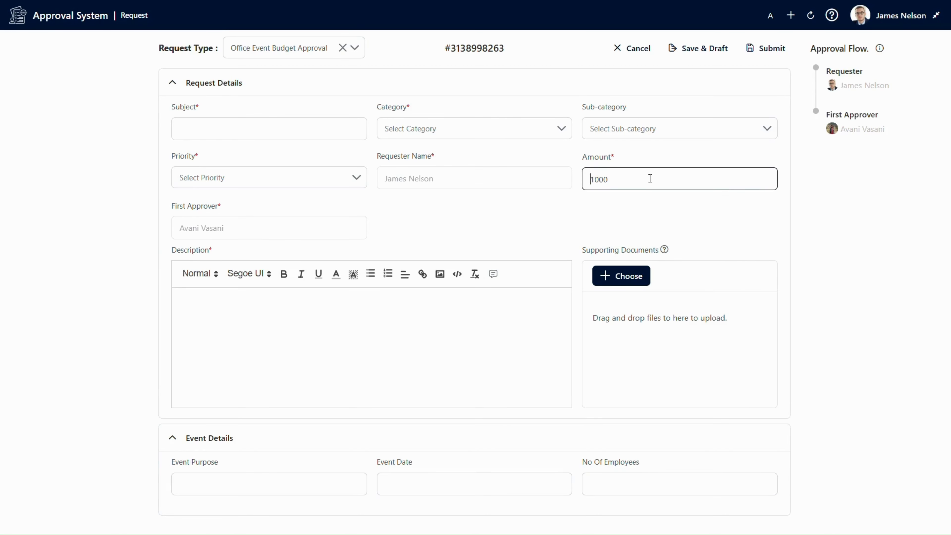
key(Delete)
key(Delete)
key(Delete)
text(2000)
key(Delete)
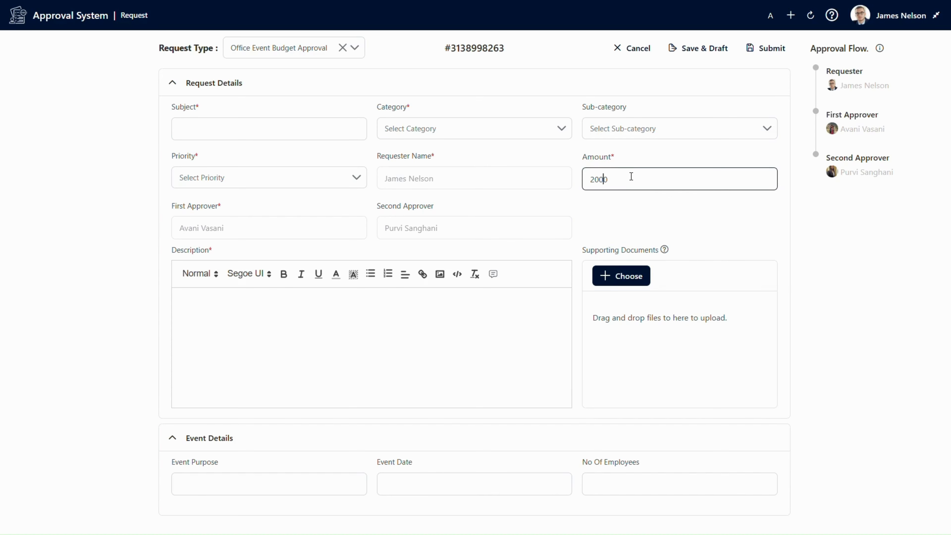
text(0)
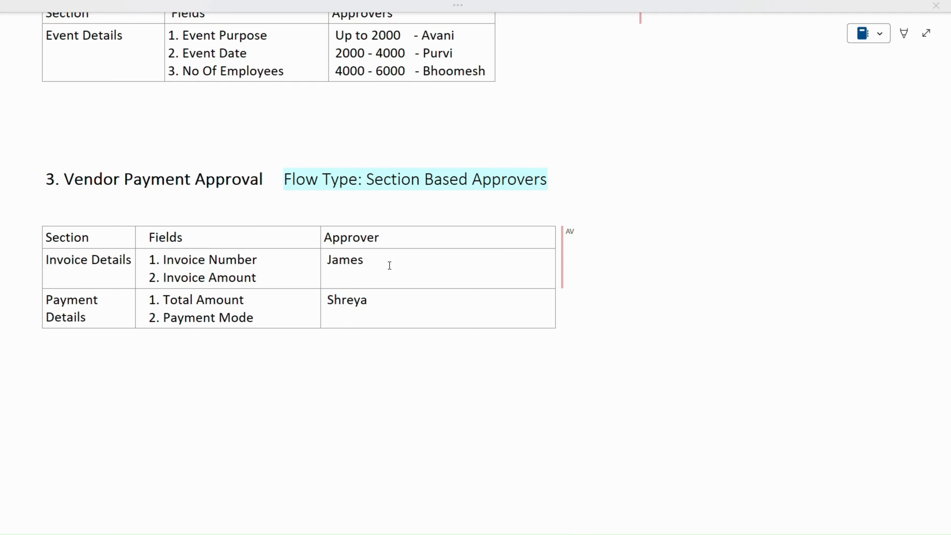
Review the Invoice Details and Payment Details rows of the Vendor Payment Approval table in the notes
drag(376, 262, 89, 263)
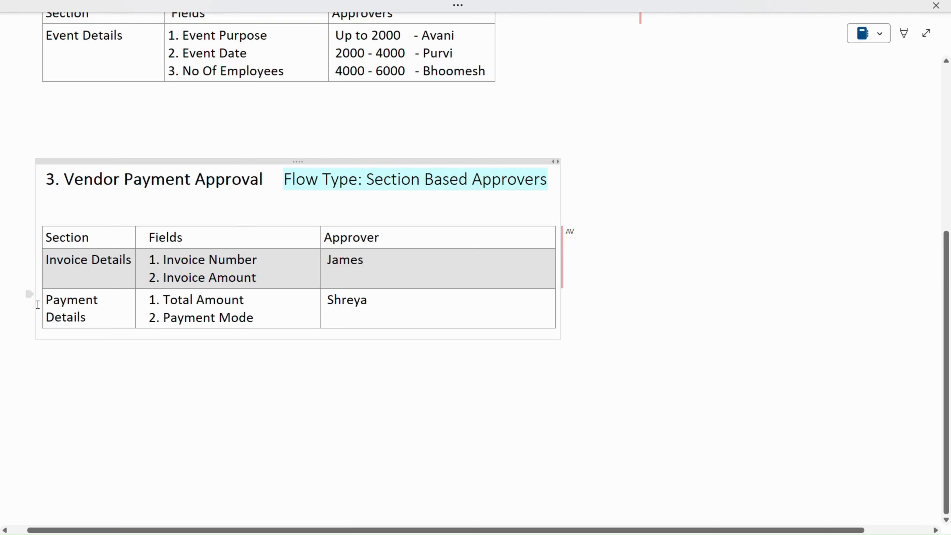
drag(41, 299, 371, 309)
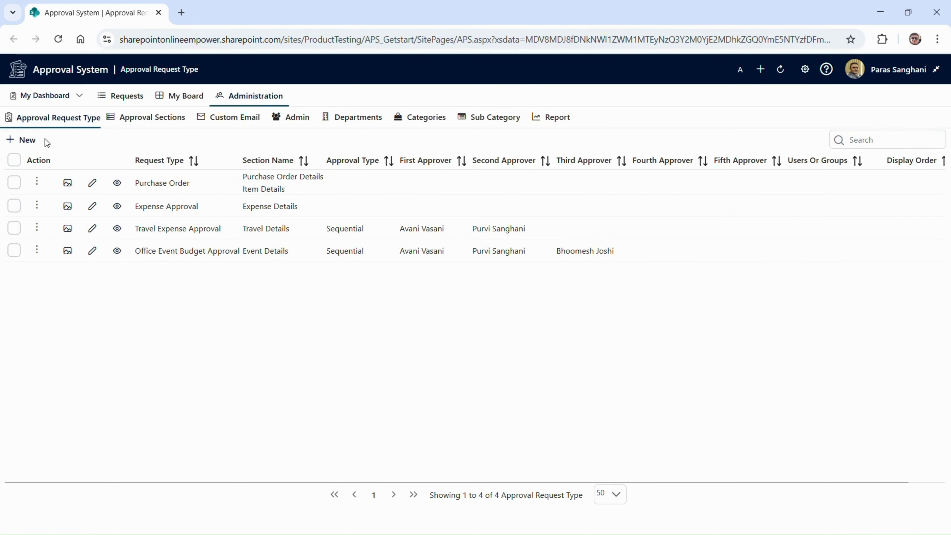
Create a new approval request type named Vendor Payment Approval and continue to Form Section
click(33, 139)
text(Vendor Payment Approval)
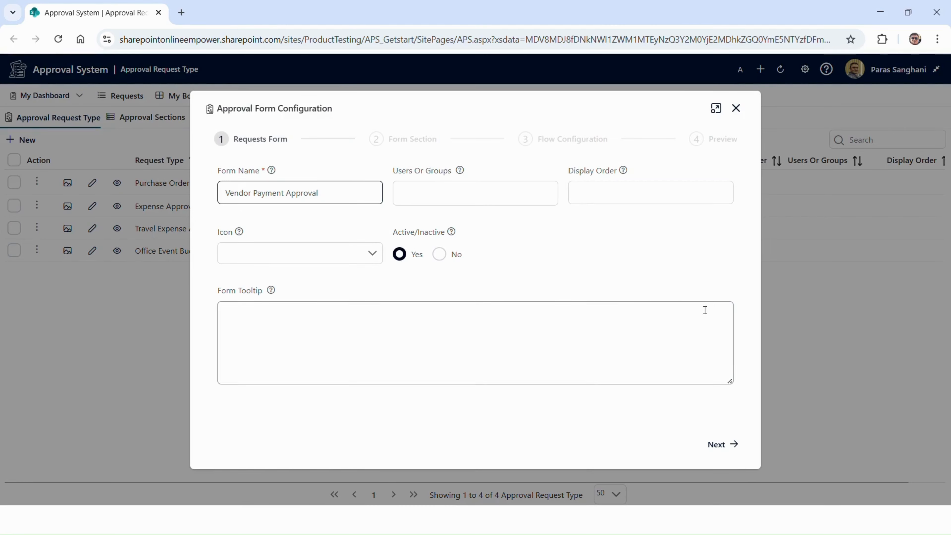
click(734, 445)
Add an Invoice Details section with Invoice Number, Invoice Date and Invoice Amount fields to the form
scroll(300, 299, down, 1)
scroll(318, 263, up, 1)
click(244, 190)
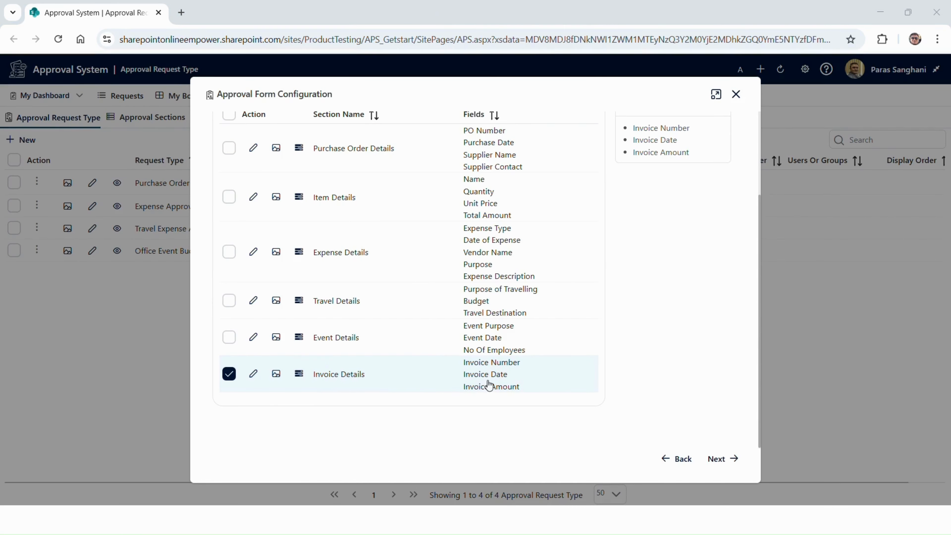
Add a Payment Details section with Total Amount and Payment Mode fields to the form and continue to Flow Configuration
scroll(674, 289, up, 3)
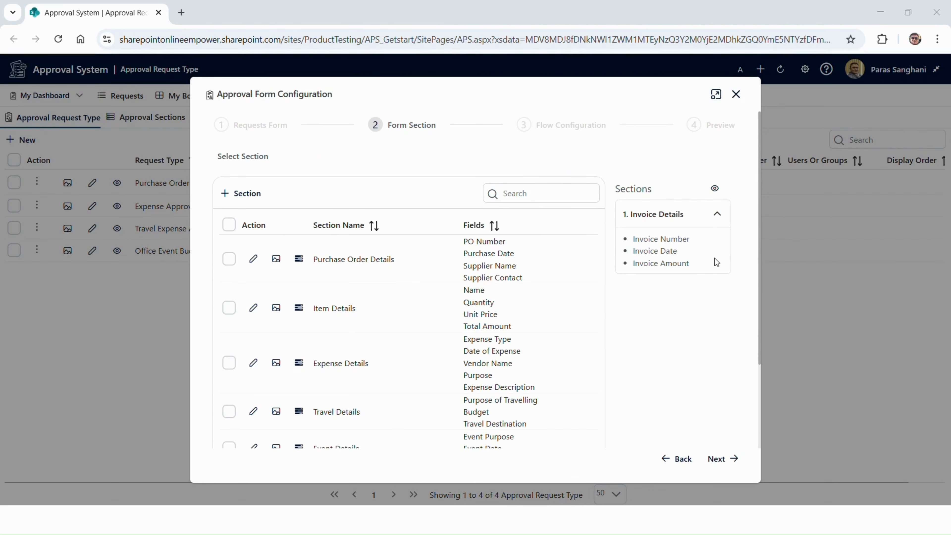
click(240, 199)
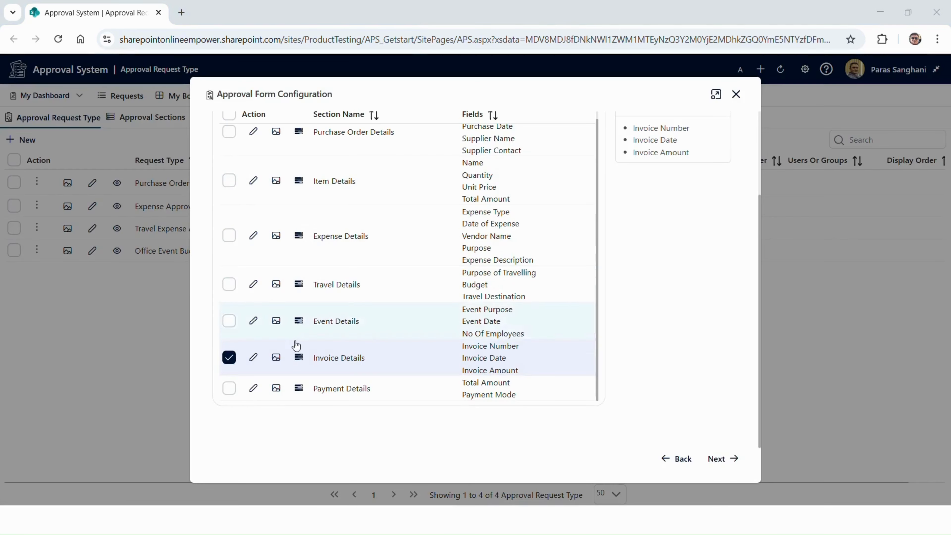
click(229, 388)
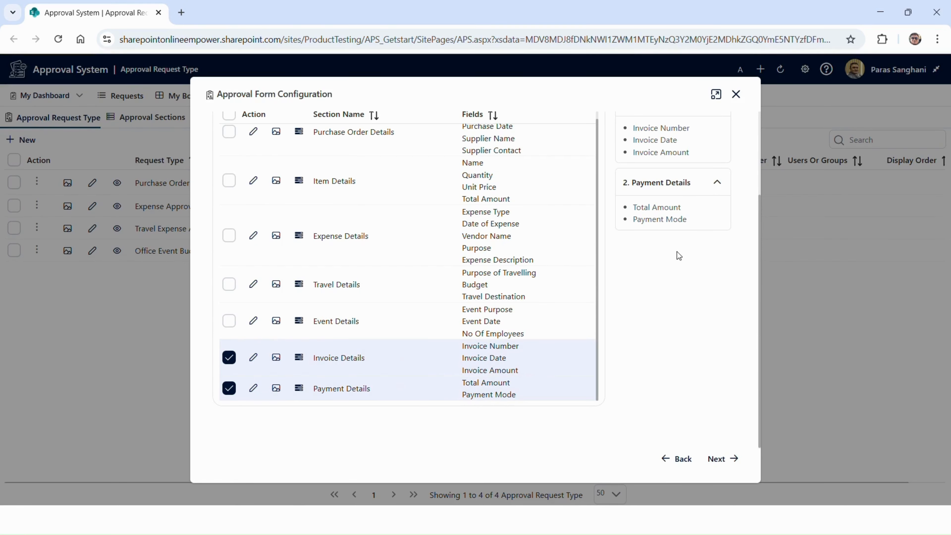
click(719, 459)
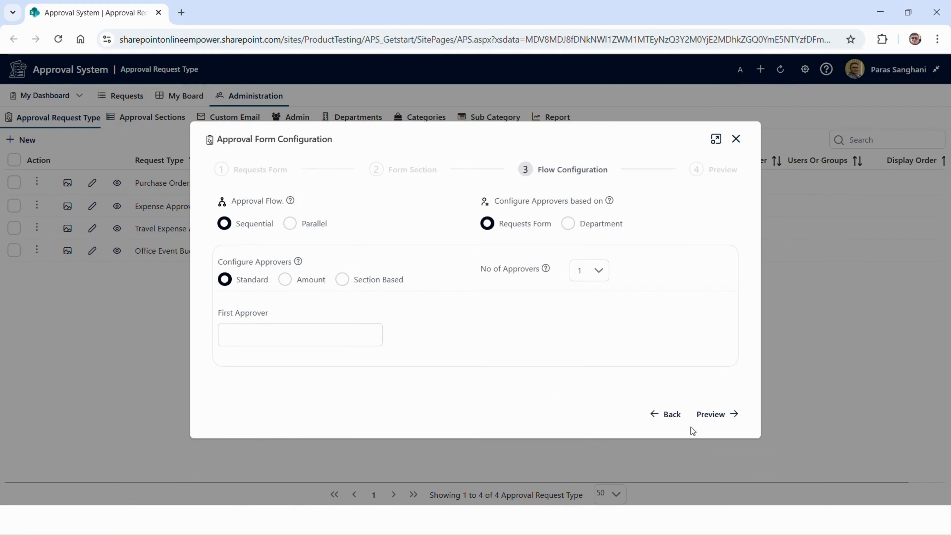
Configure the form's approvers as Section Based and set the number of approvers to 2
click(343, 280)
click(591, 275)
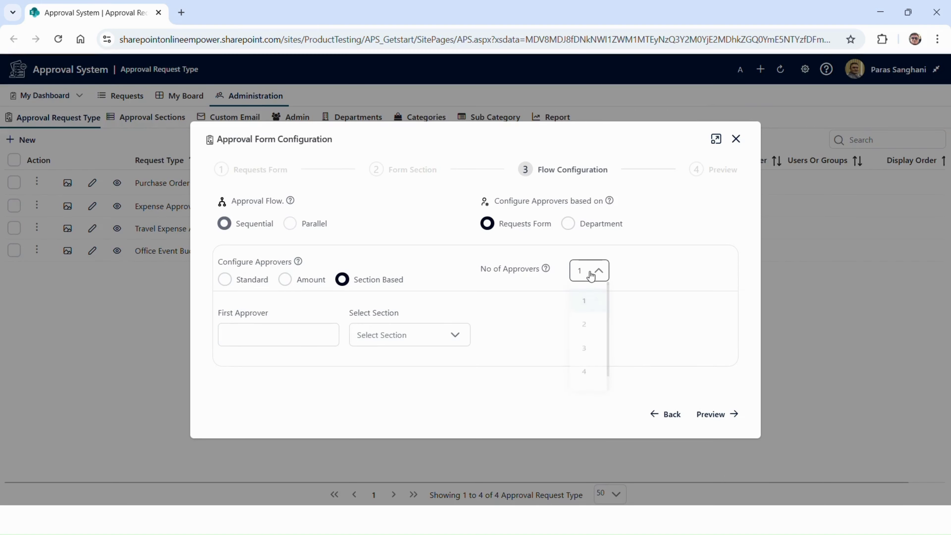
click(586, 325)
Assign the Invoice Details section to the first approver and enter the first approver named in the notes
click(422, 339)
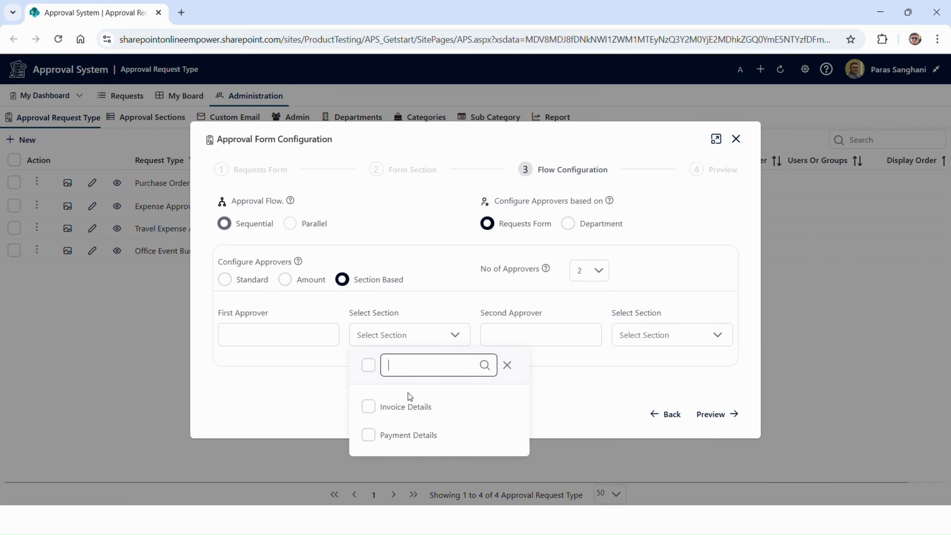
click(404, 406)
click(272, 333)
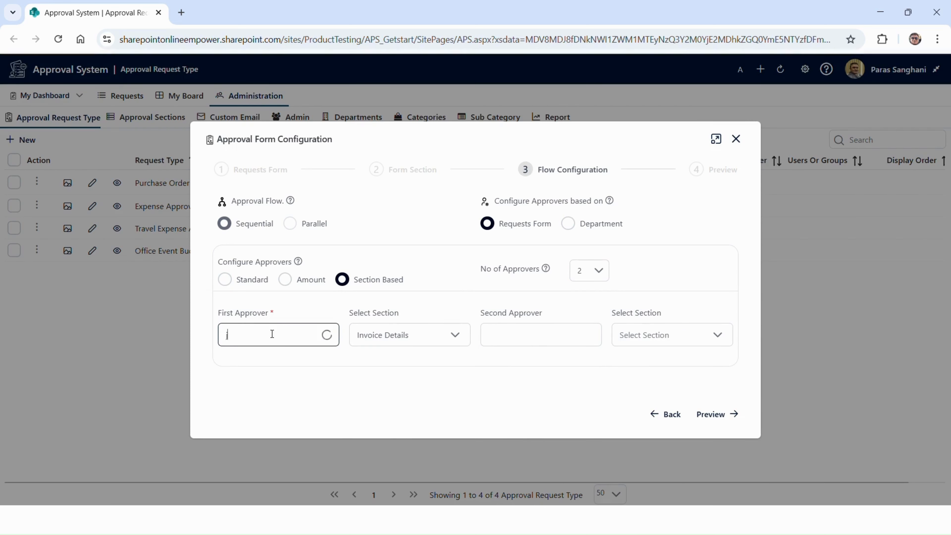
text(jam)
click(248, 367)
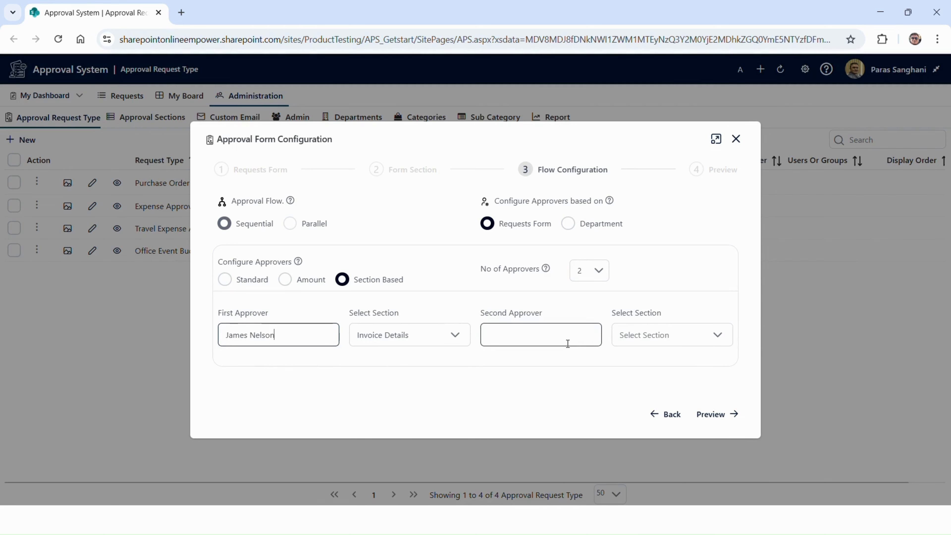
Assign the Payment Details section to the second approver and enter the second approver named in the notes
click(664, 335)
click(630, 406)
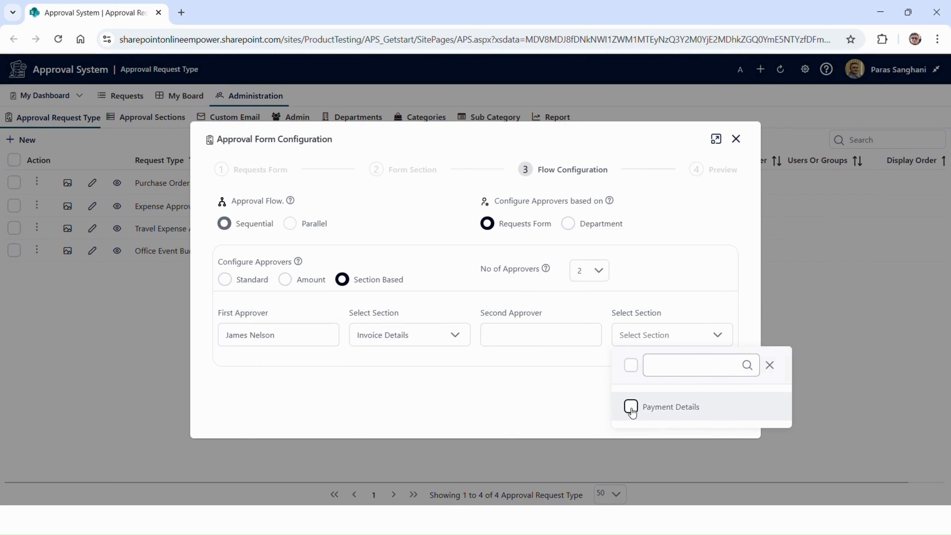
click(540, 317)
click(558, 336)
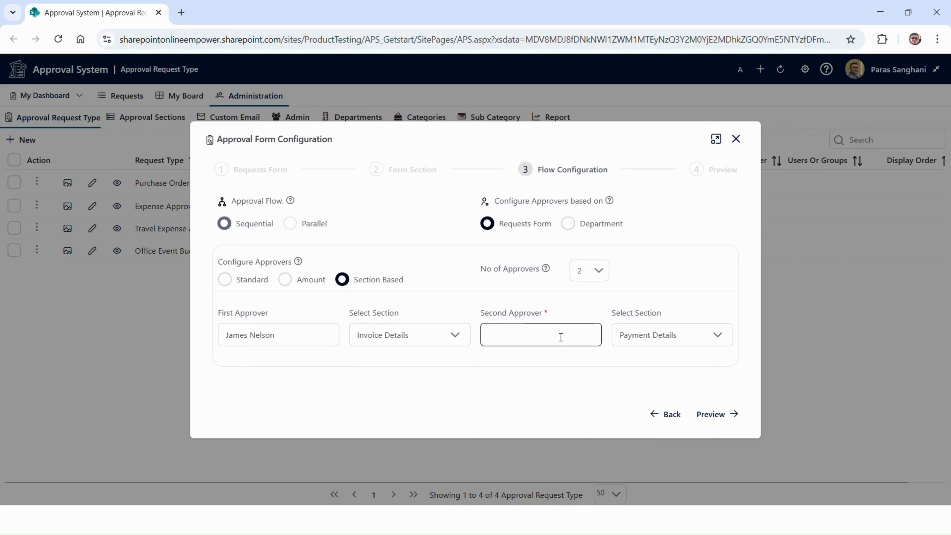
text(shr)
click(553, 369)
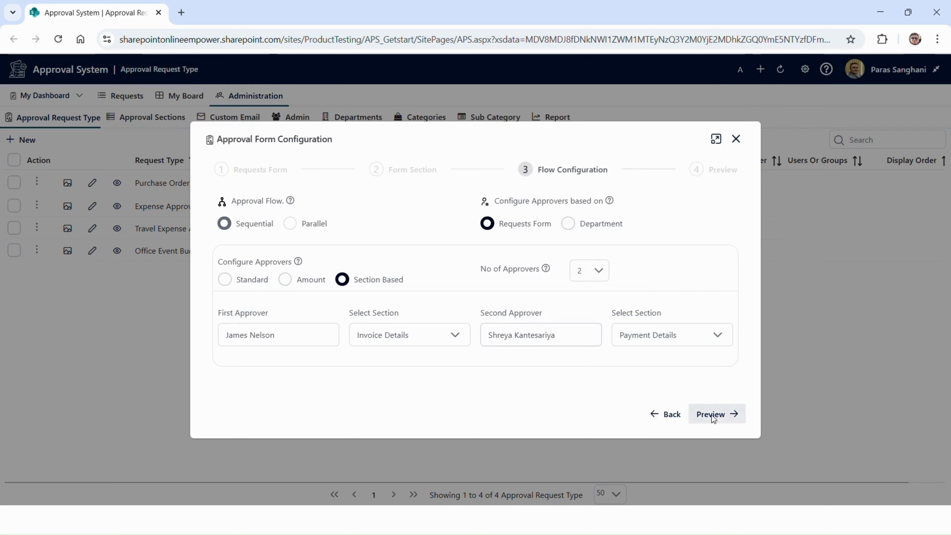
Preview the form and its approval flow, and save the Vendor Payment Approval request type
click(711, 415)
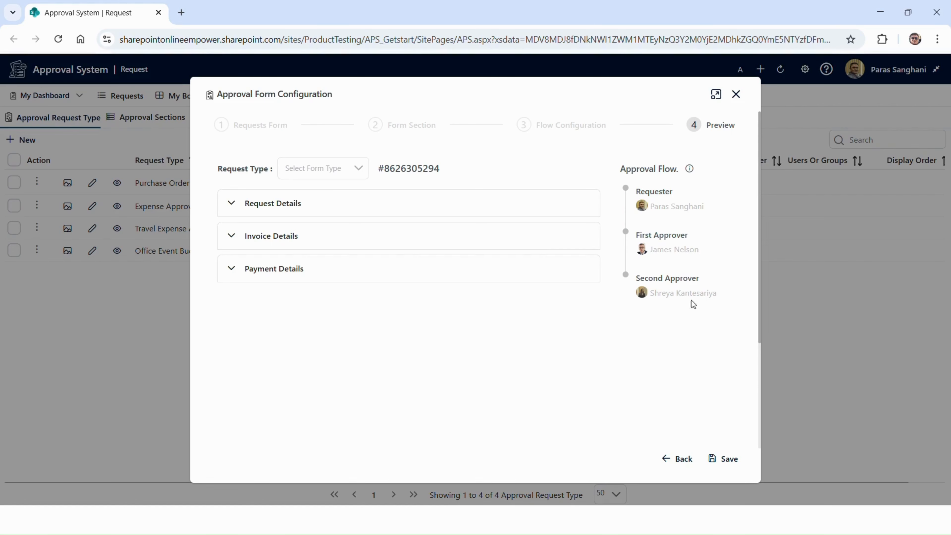
click(726, 458)
Start a new request and choose Vendor Payment Approval as its request type
click(27, 141)
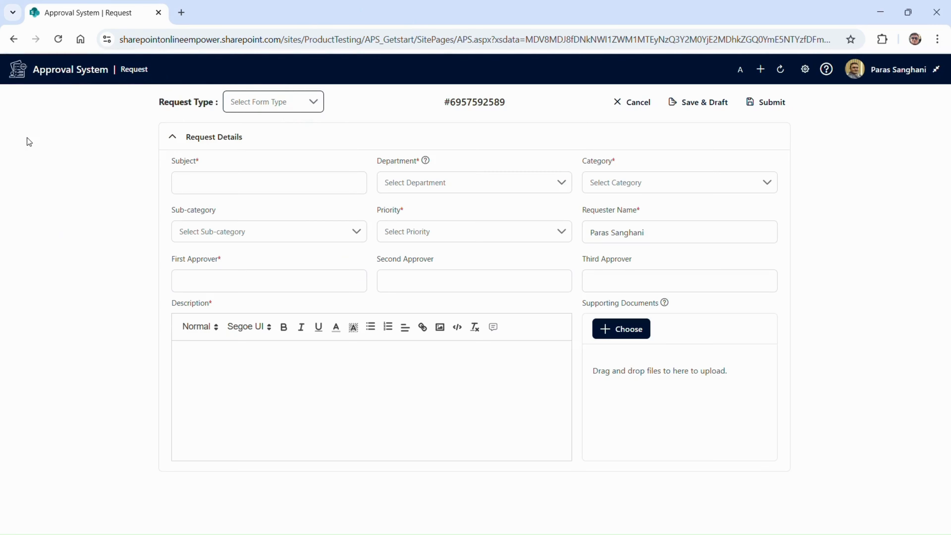
click(290, 104)
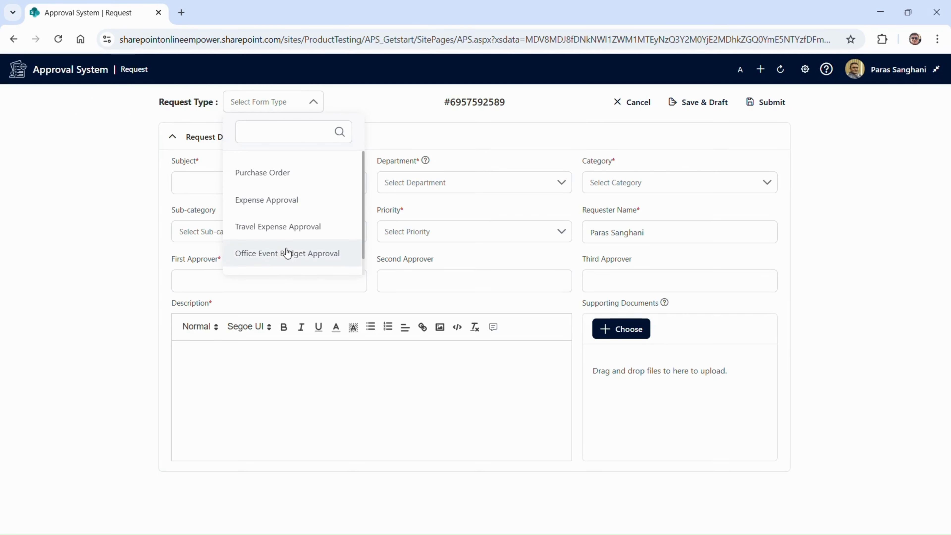
scroll(294, 257, down, 1)
click(276, 259)
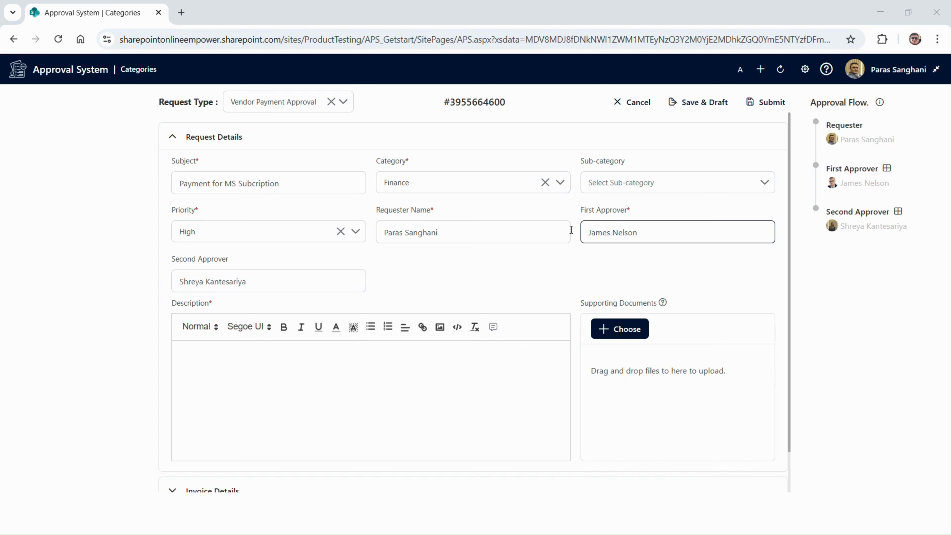
Examine the new request's approver fields and approval flow summary, and expand the Invoice Details and Payment Details sections
drag(464, 232, 372, 224)
click(699, 234)
scroll(524, 264, down, 1)
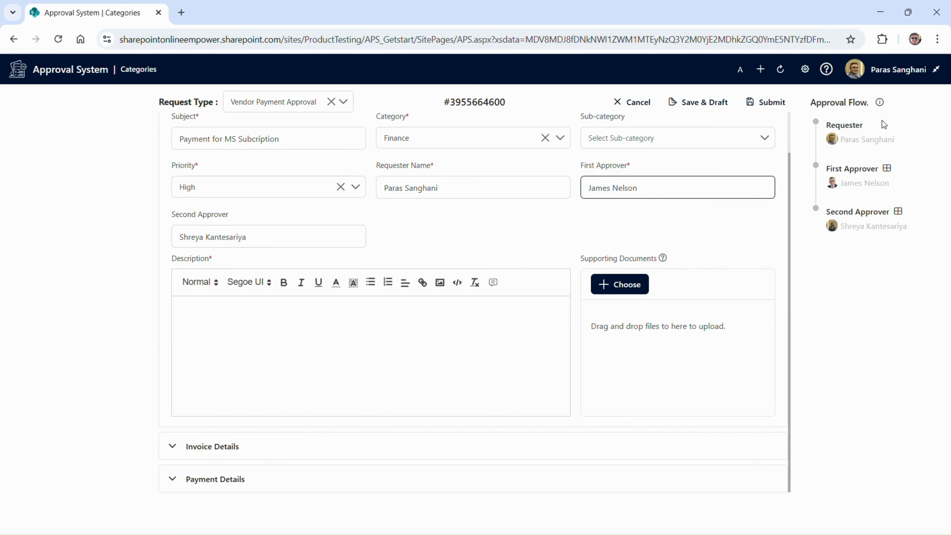
mouse_move(880, 105)
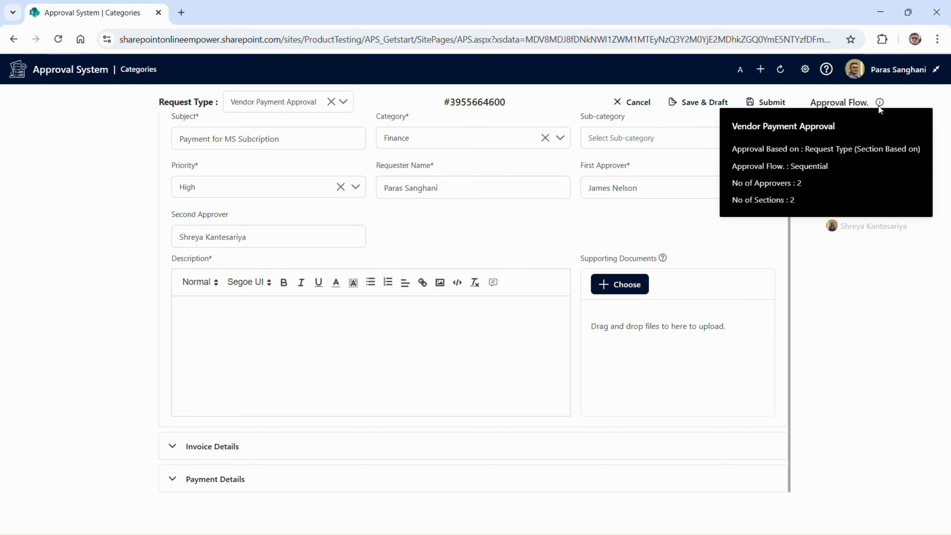
click(193, 449)
scroll(210, 434, down, 2)
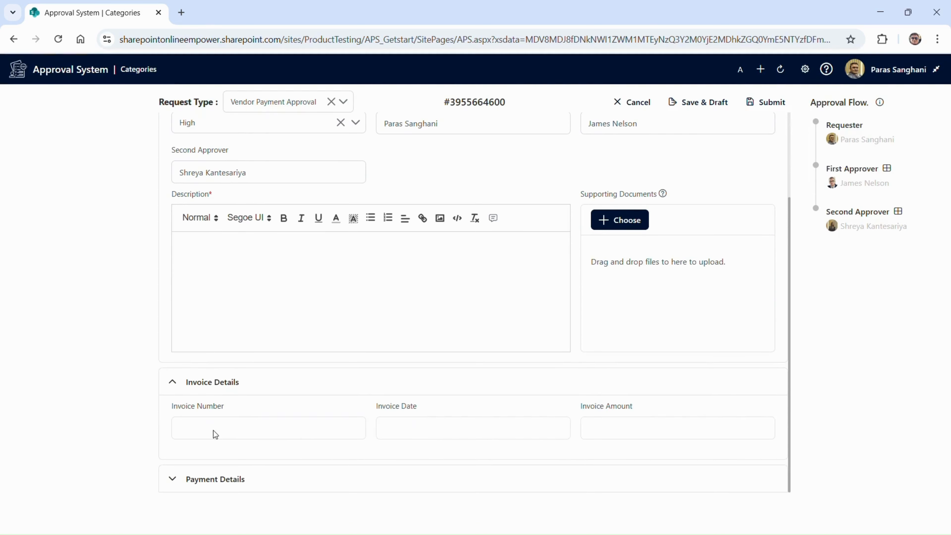
click(190, 479)
scroll(293, 432, down, 2)
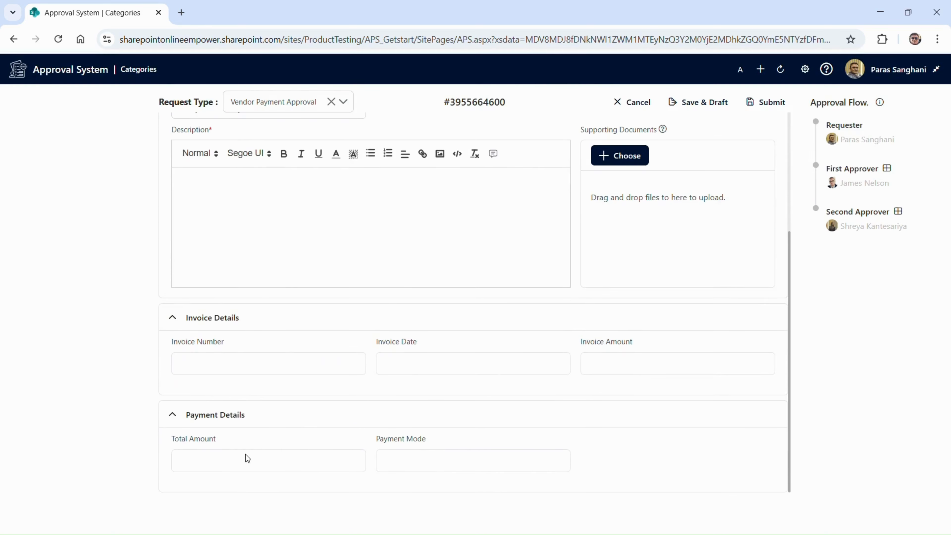
scroll(378, 406, up, 4)
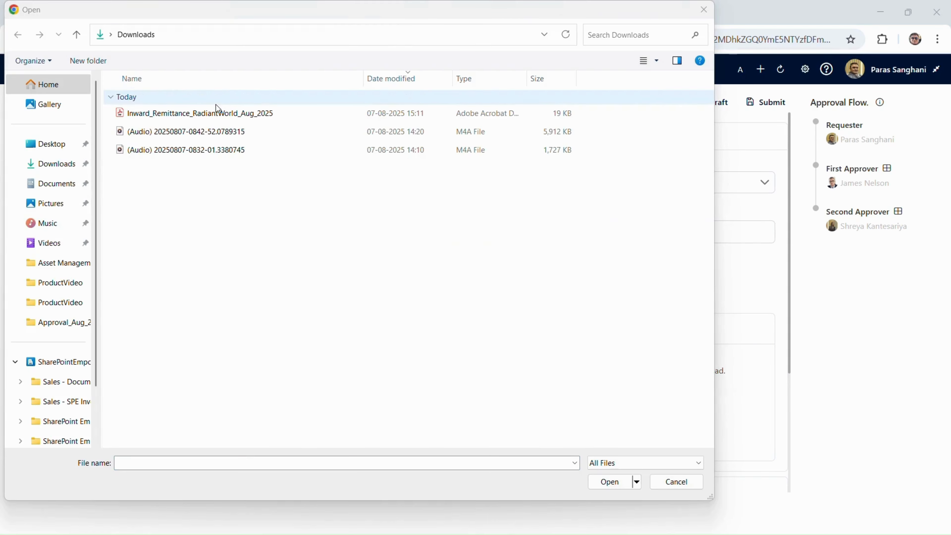
Enter the description "Payment for MS Subcription", attach Inward_Remittance_RadiantWorld_Aug_2025.pdf as a supporting document, and submit the request
double_click(216, 113)
scroll(543, 384, down, 5)
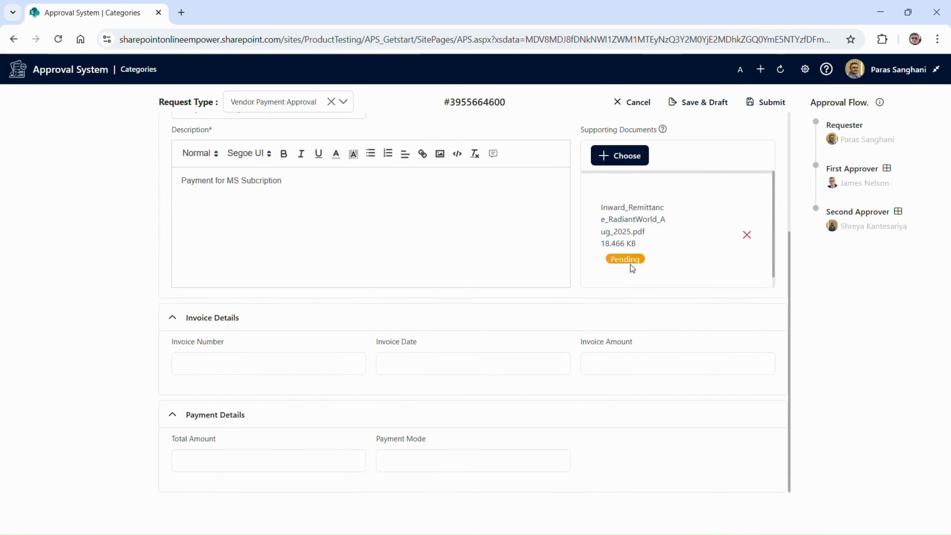
scroll(630, 267, up, 5)
click(764, 107)
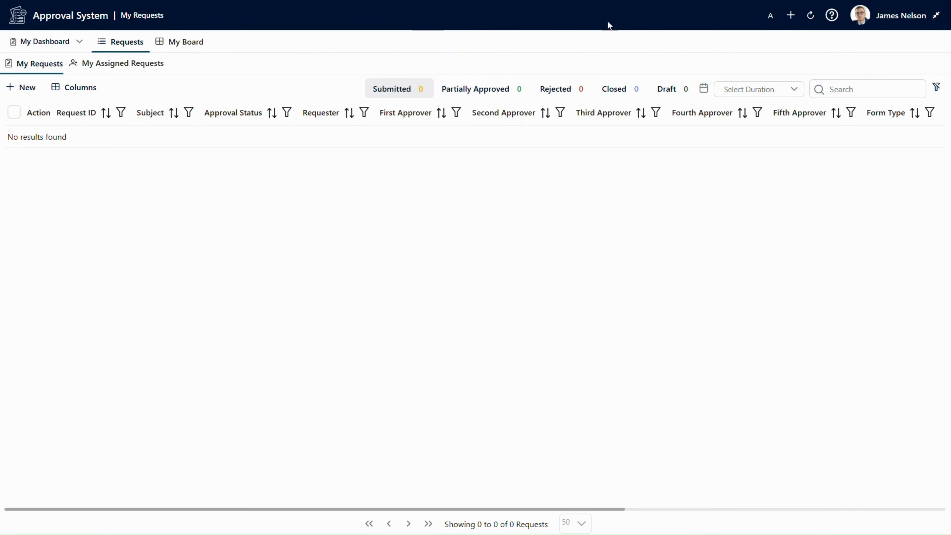
As the first approver, open the assigned "Payment for MS Subcription" request and start its section-based approval review
click(810, 16)
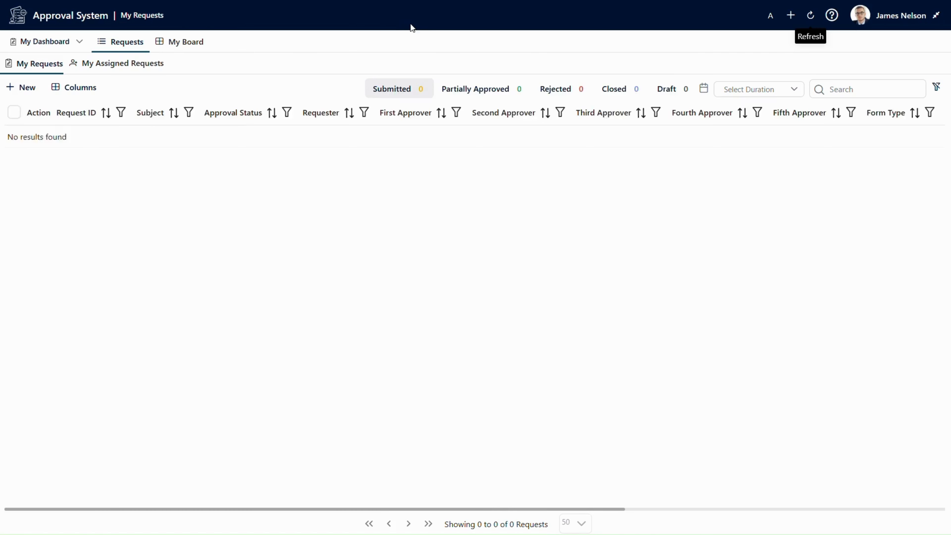
click(122, 62)
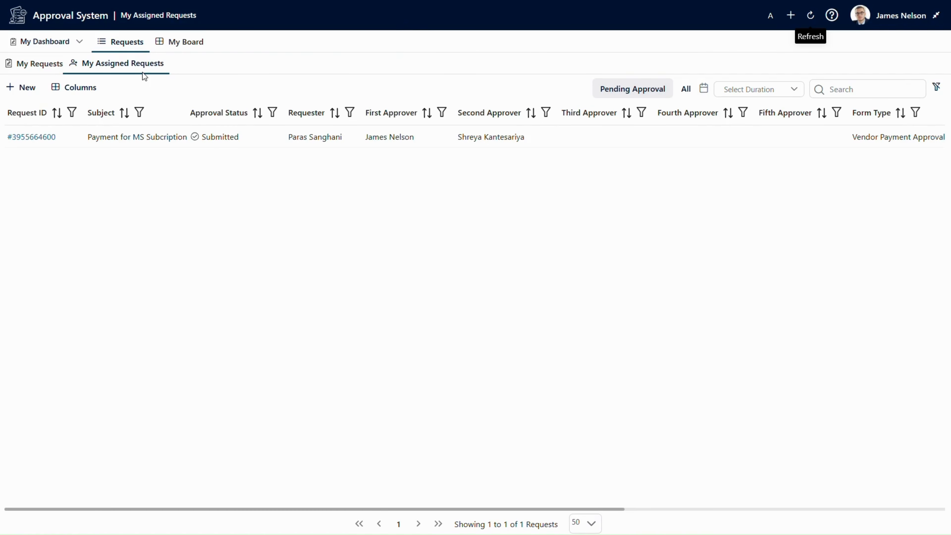
click(43, 141)
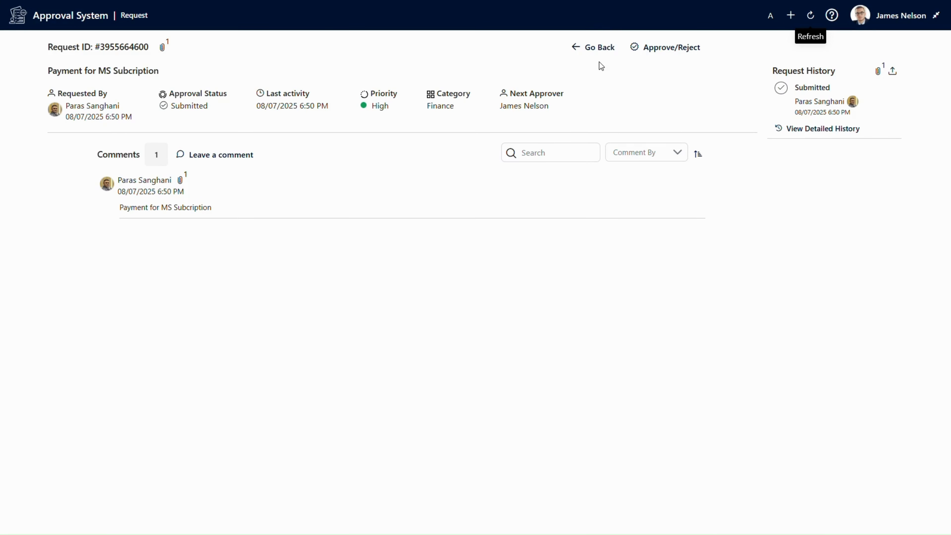
click(665, 55)
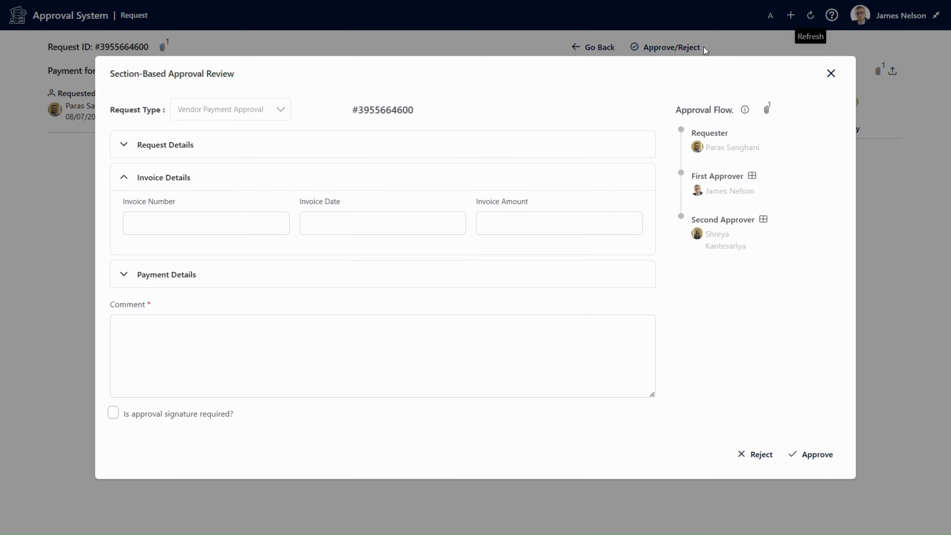
Fill in the Invoice Details with invoice number 555, invoice date 08/06/2025 and invoice amount 5000
click(213, 221)
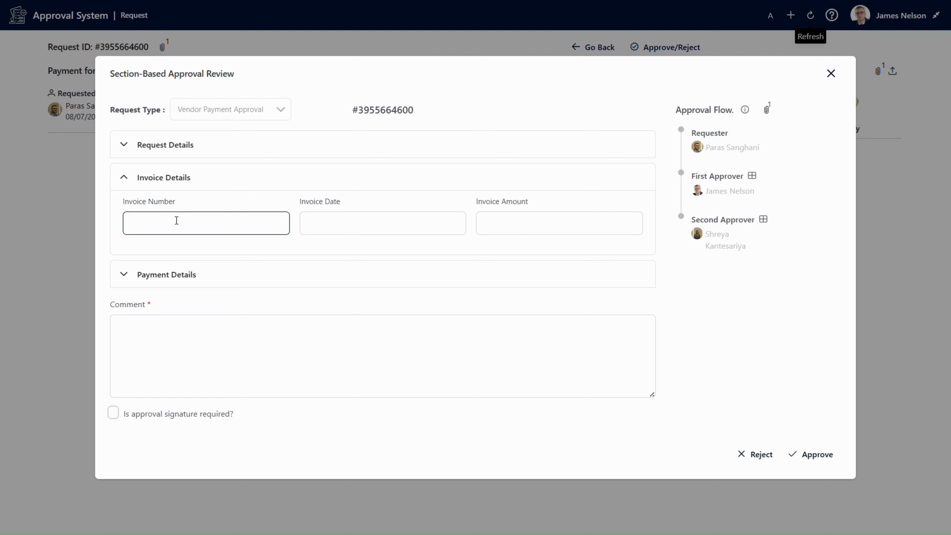
click(167, 282)
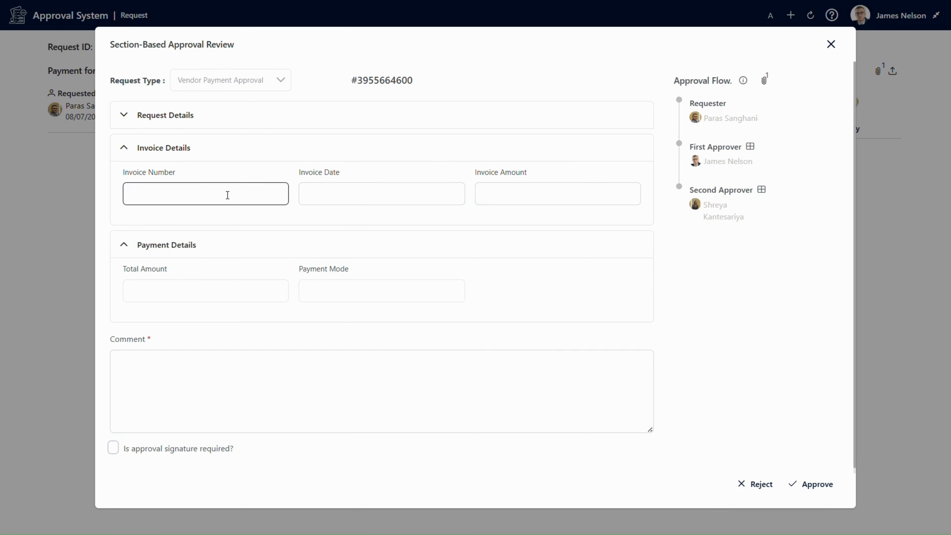
click(418, 193)
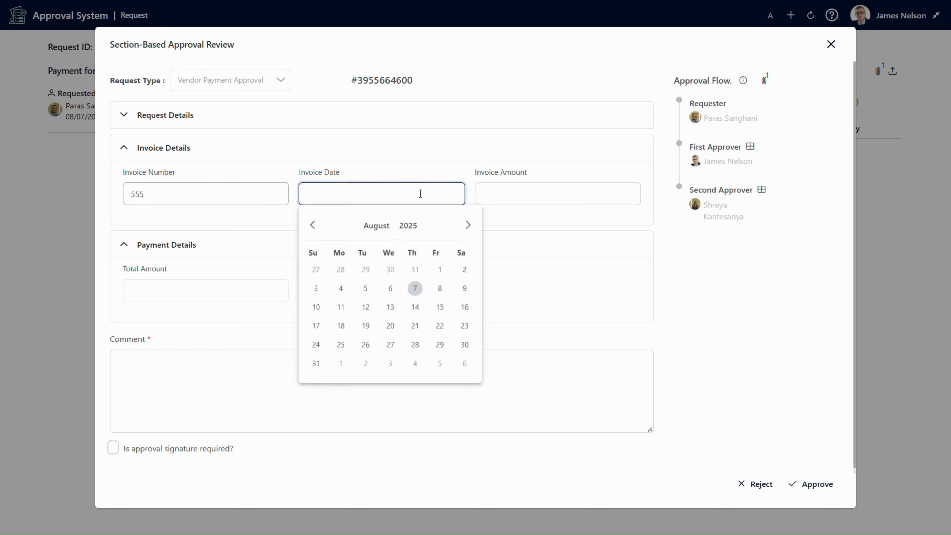
click(393, 291)
click(548, 198)
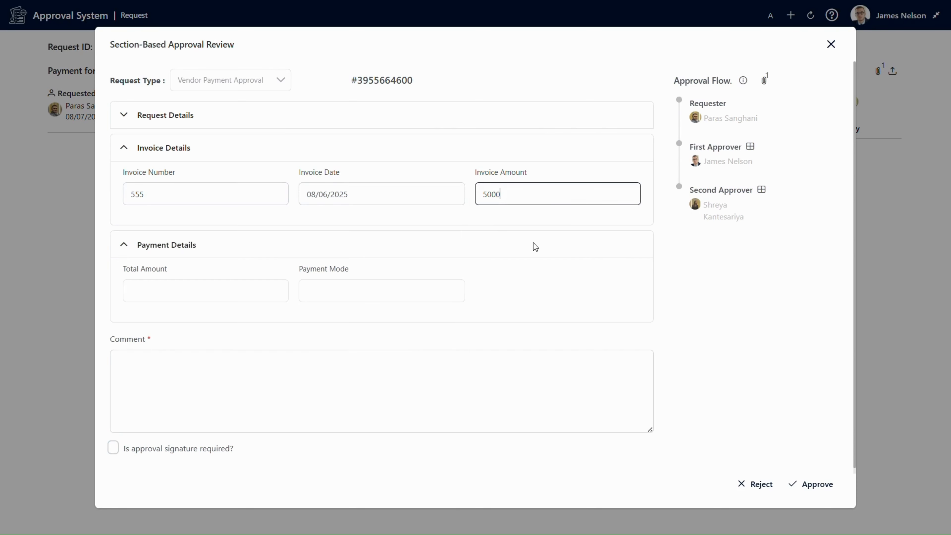
Add the comment "Invoice details added.", require an approval signature, draw the signature and approve the request
scroll(542, 307, down, 1)
click(113, 442)
click(384, 380)
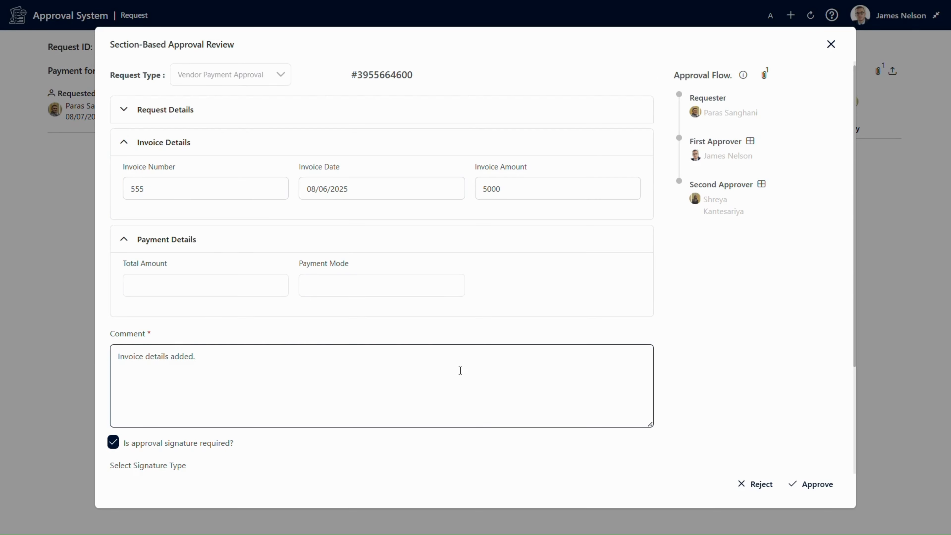
scroll(850, 436, down, 3)
drag(148, 435, 403, 408)
click(812, 484)
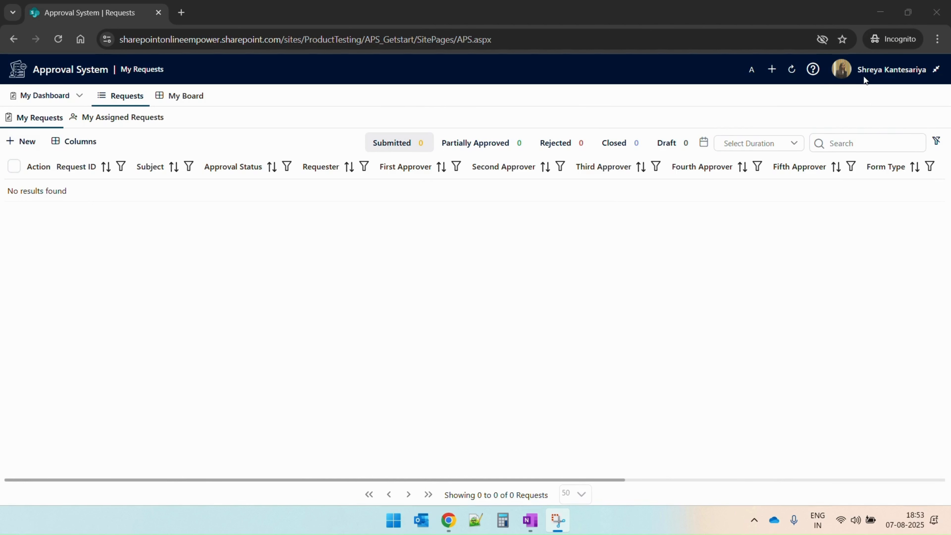
As the second approver, open the assigned "Payment for MS Subcription" request and start its section-based approval review
click(129, 125)
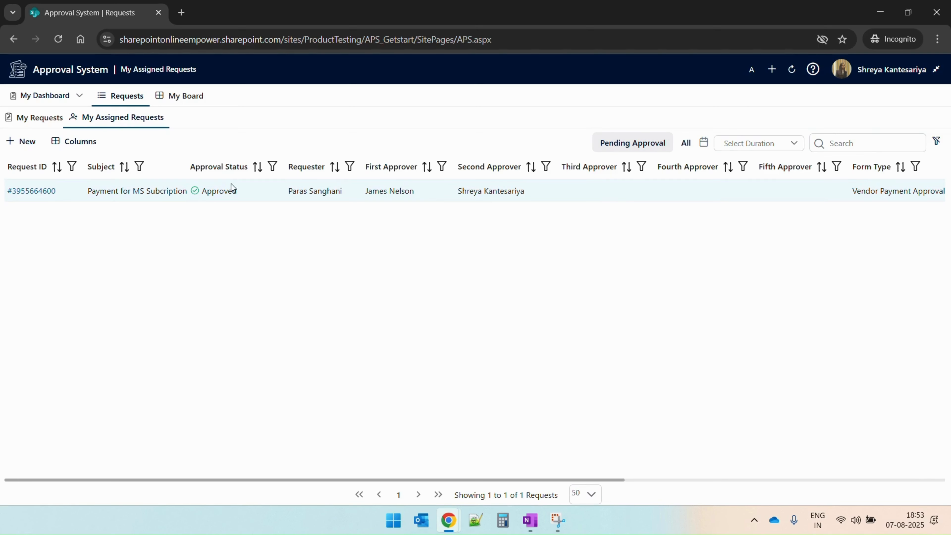
click(45, 193)
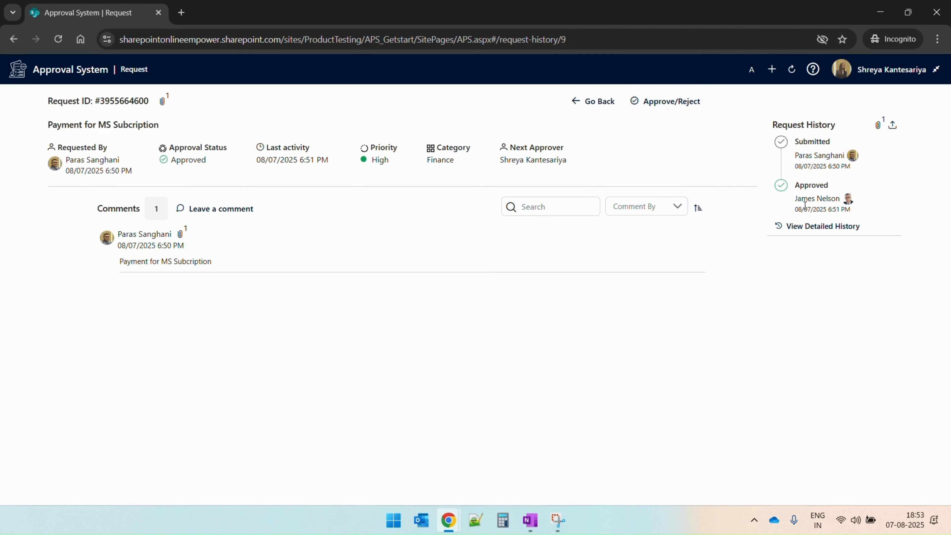
click(660, 105)
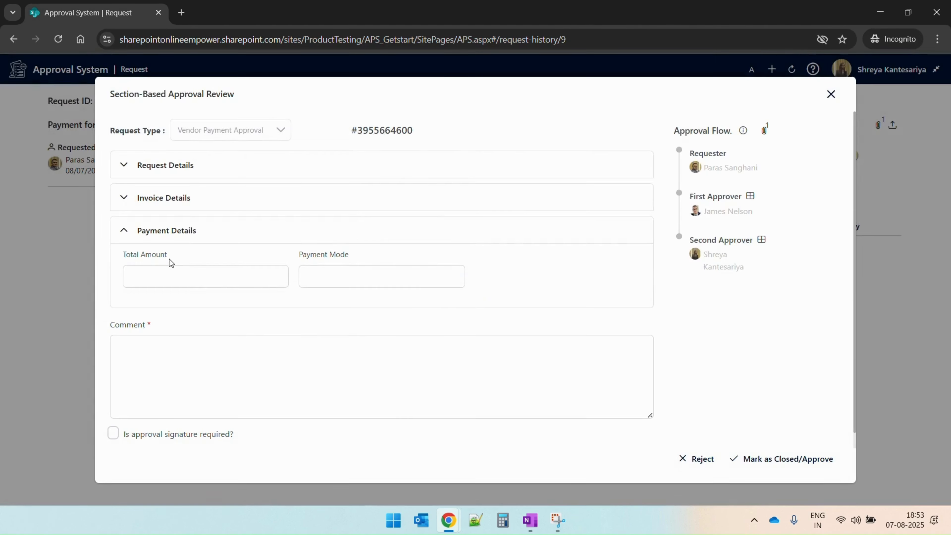
Set the total amount to 5000 and the payment mode to Advance, and expand Invoice Details to check the first approver's entries
click(137, 277)
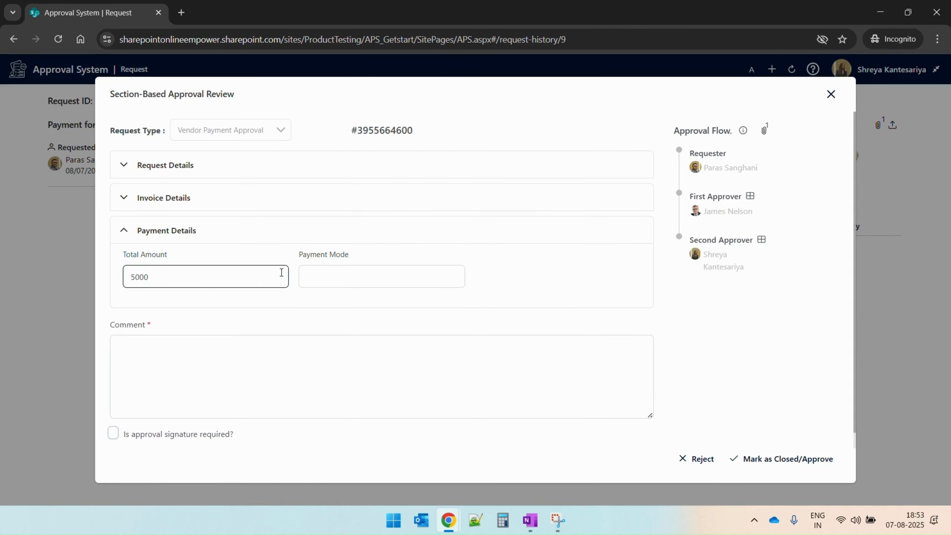
click(350, 278)
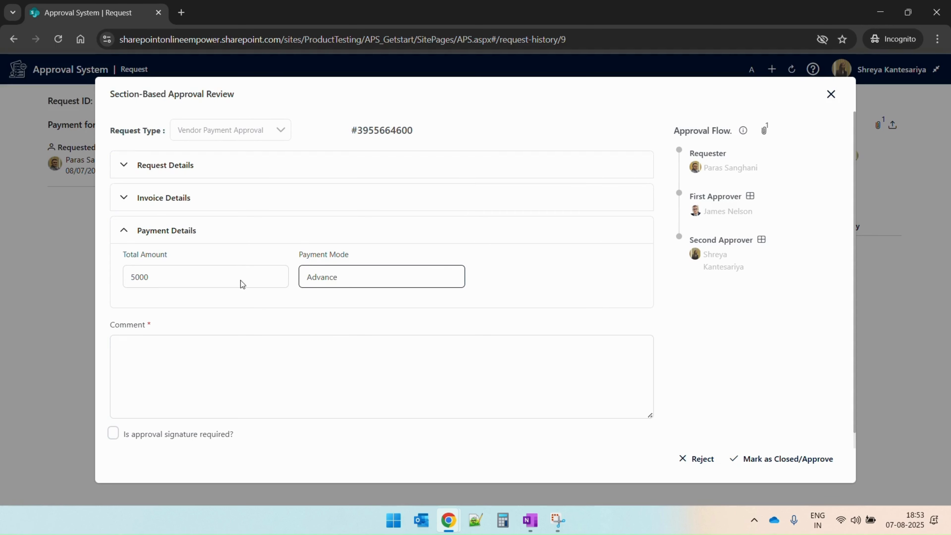
click(128, 205)
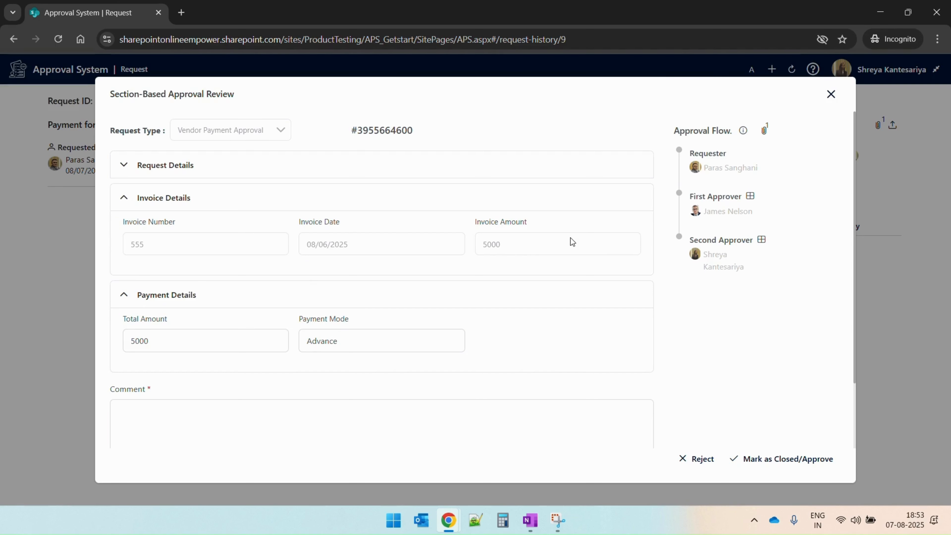
Add the comment "Filled and approved.", require an approval signature, draw the signature and mark the request as closed/approved
scroll(542, 240, down, 2)
click(233, 351)
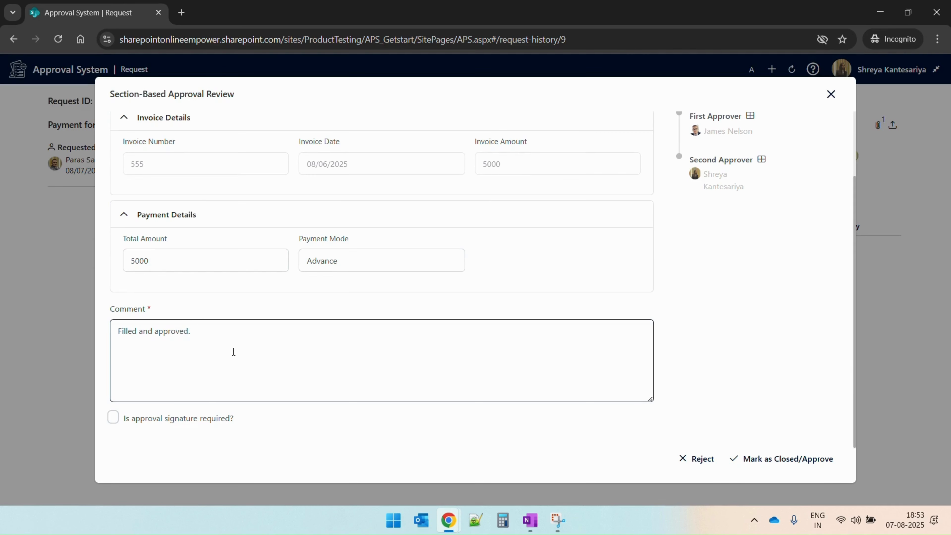
click(113, 417)
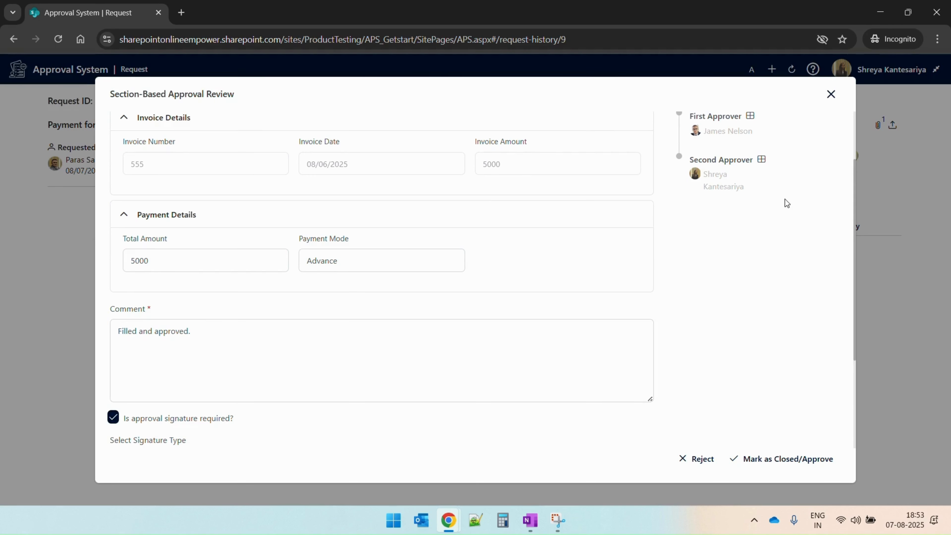
scroll(740, 179, down, 3)
mouse_move(204, 406)
mouse_down()
mouse_move(329, 386)
mouse_move(360, 405)
mouse_up()
click(772, 457)
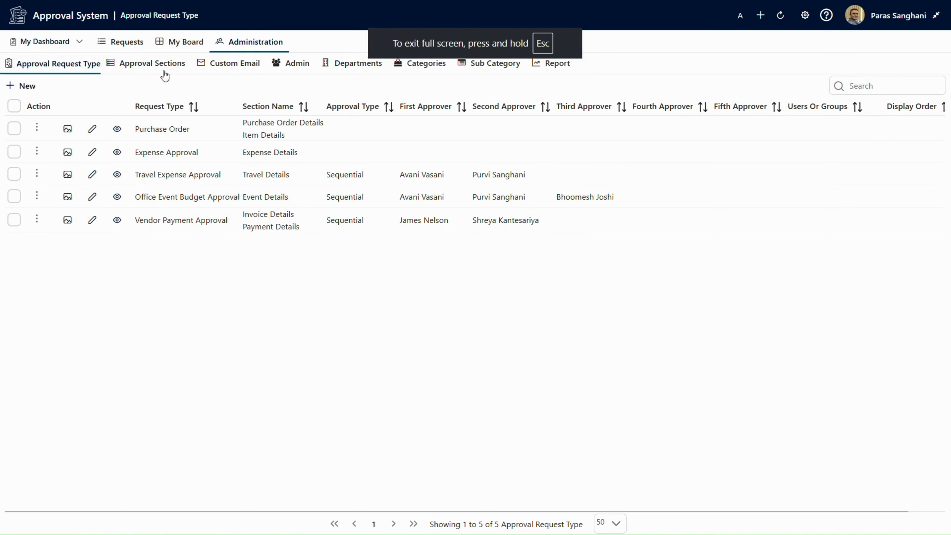
Examine the Submit Request email template, the admin group, departments, categories, sub-categories and the request report with its duration filter
click(222, 67)
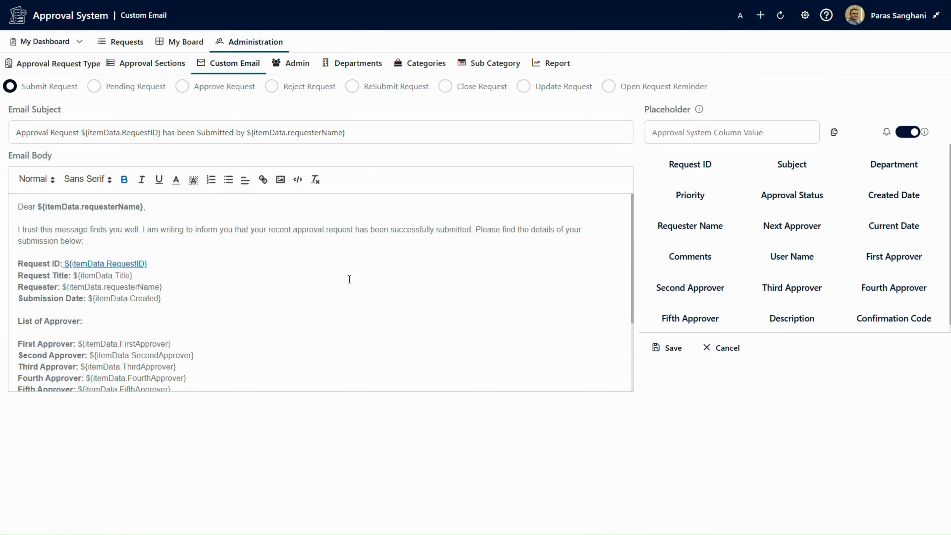
scroll(254, 270, down, 3)
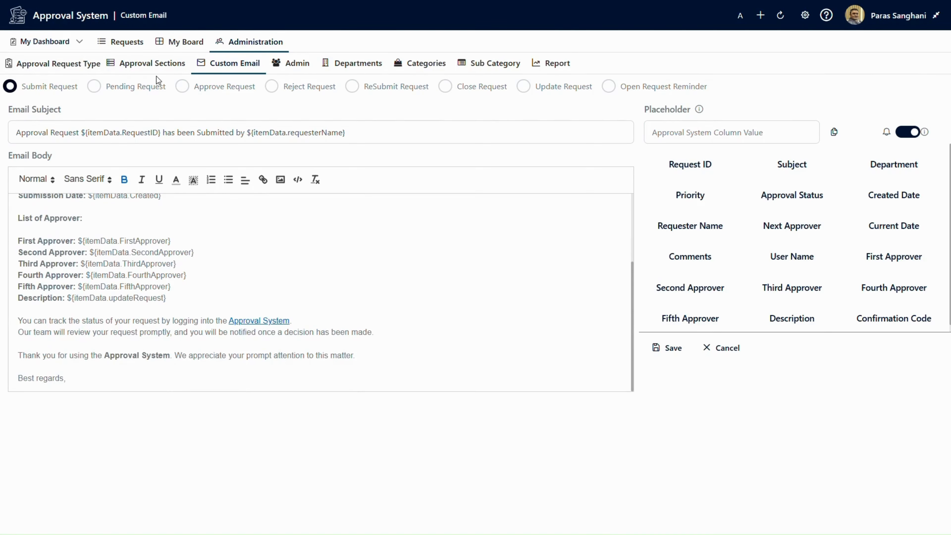
click(304, 64)
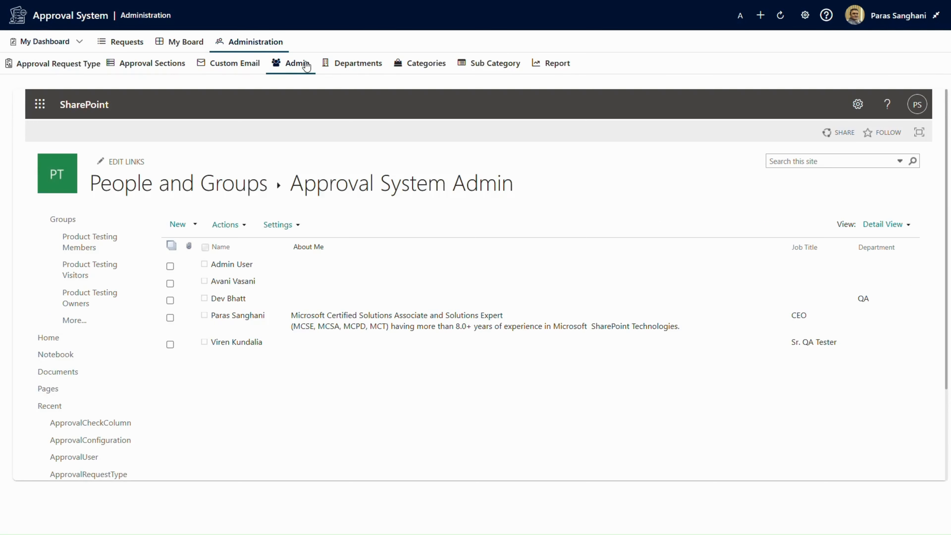
click(354, 64)
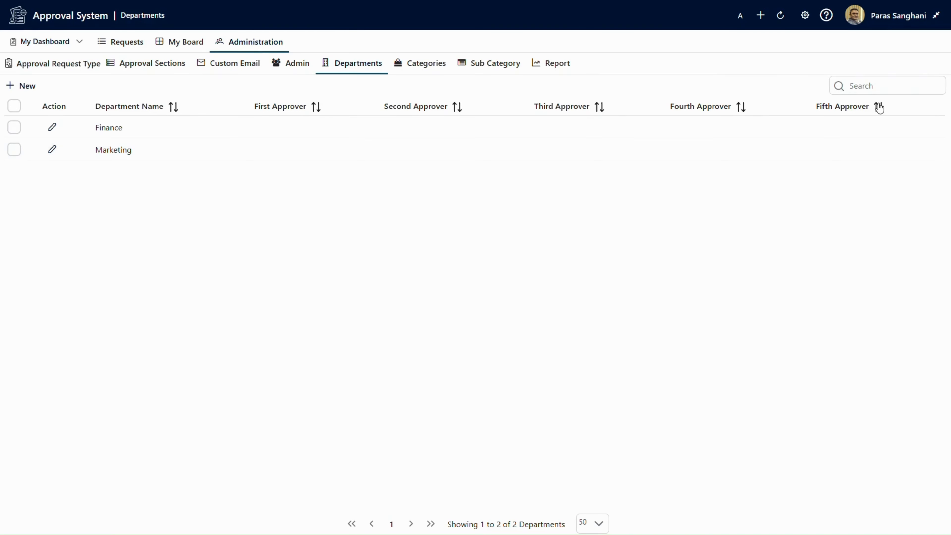
click(426, 65)
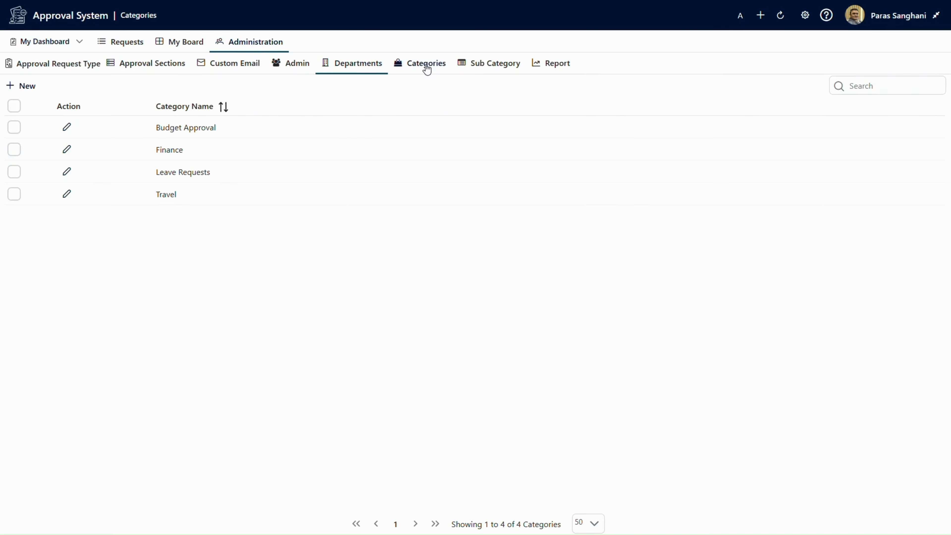
click(484, 67)
click(549, 66)
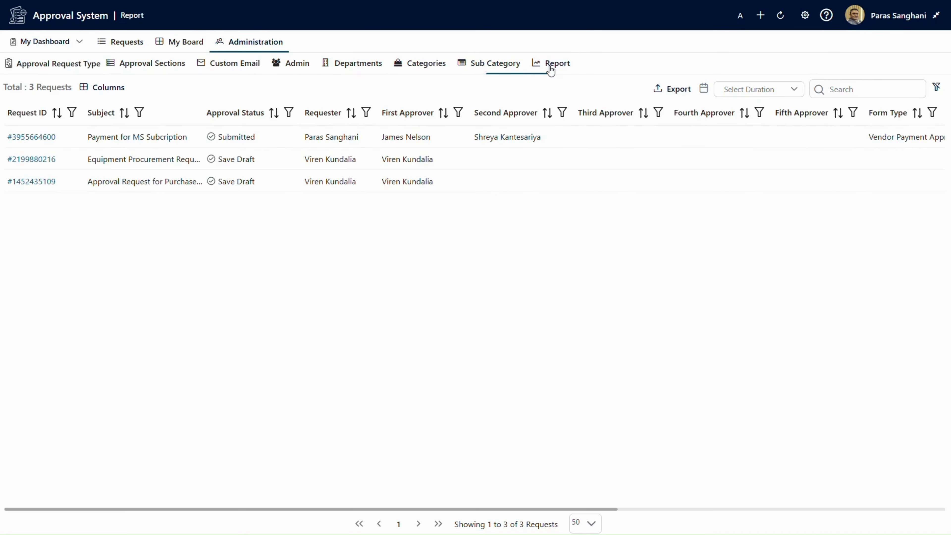
click(763, 92)
click(614, 251)
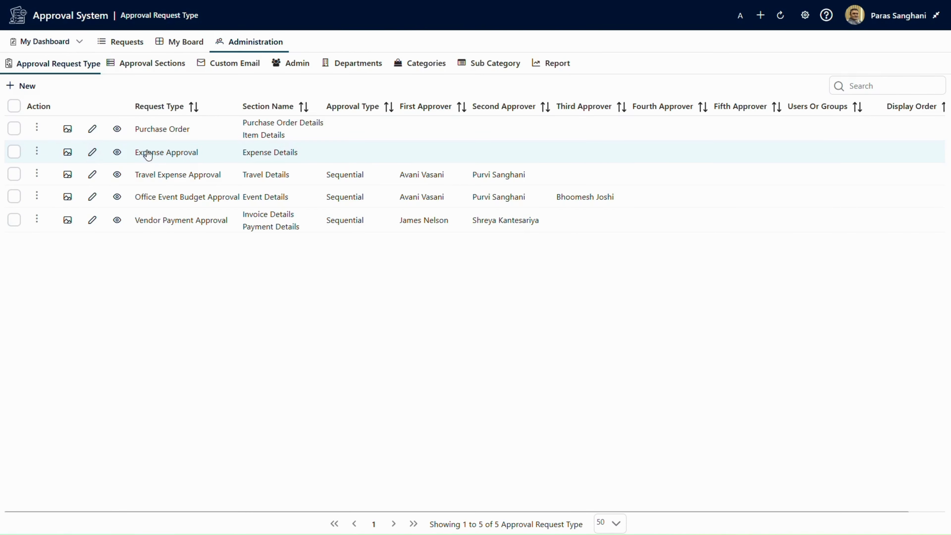
Edit the Expense Approval request type with the Expense Details section and a sequential, department-based flow, and check the department approver list
click(93, 152)
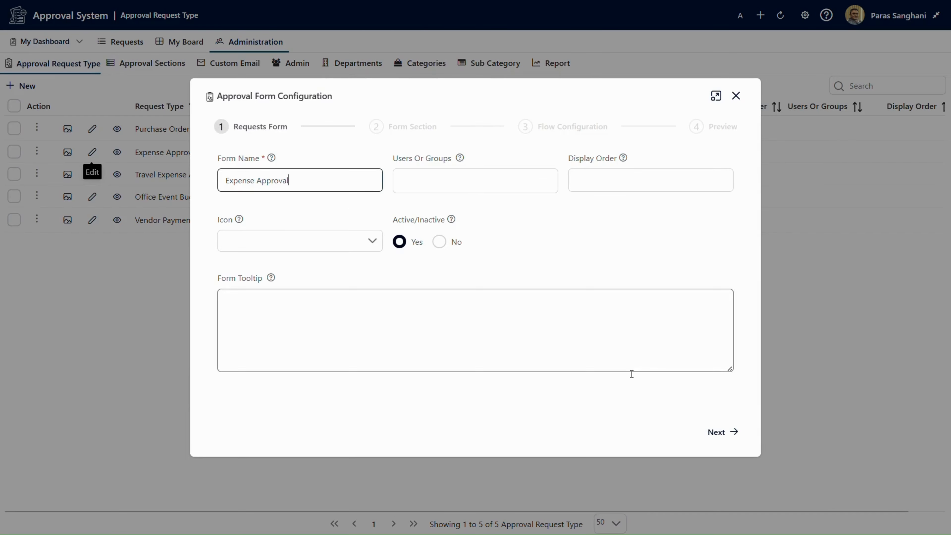
click(720, 432)
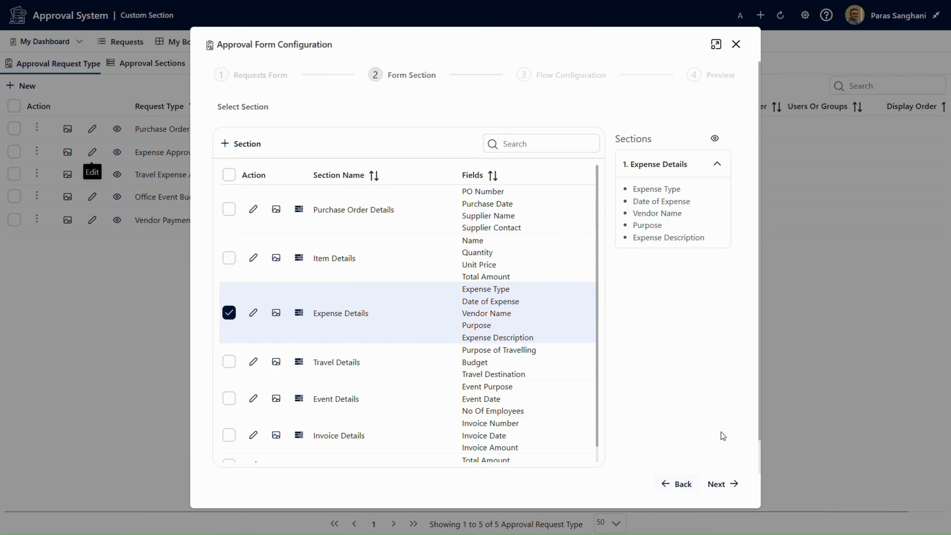
click(722, 484)
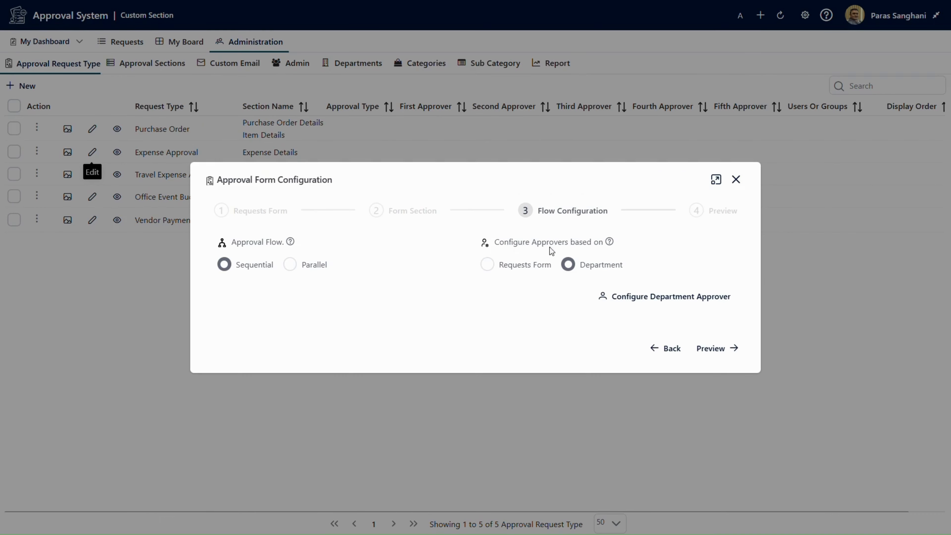
click(651, 296)
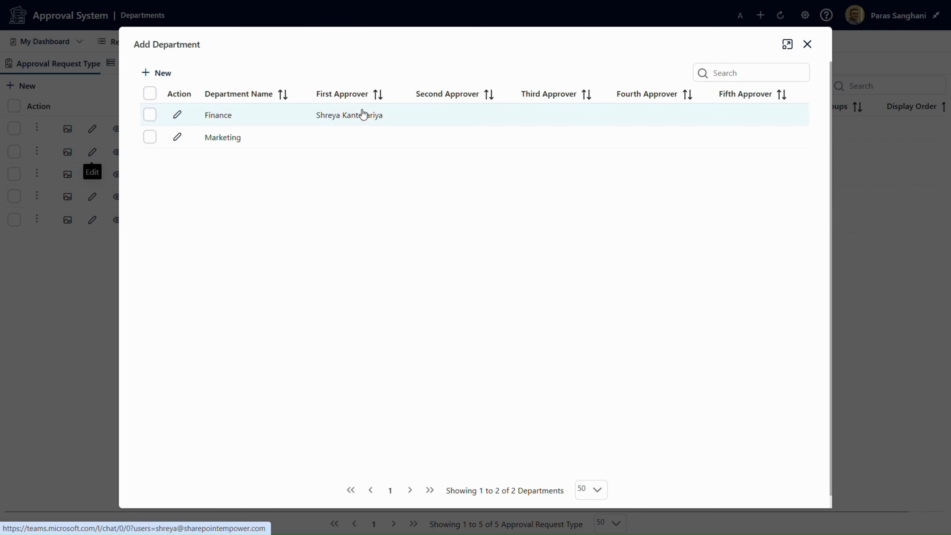
click(807, 44)
Preview the Request Details part of the Expense Approval form and save the request type
click(713, 348)
click(255, 186)
click(251, 154)
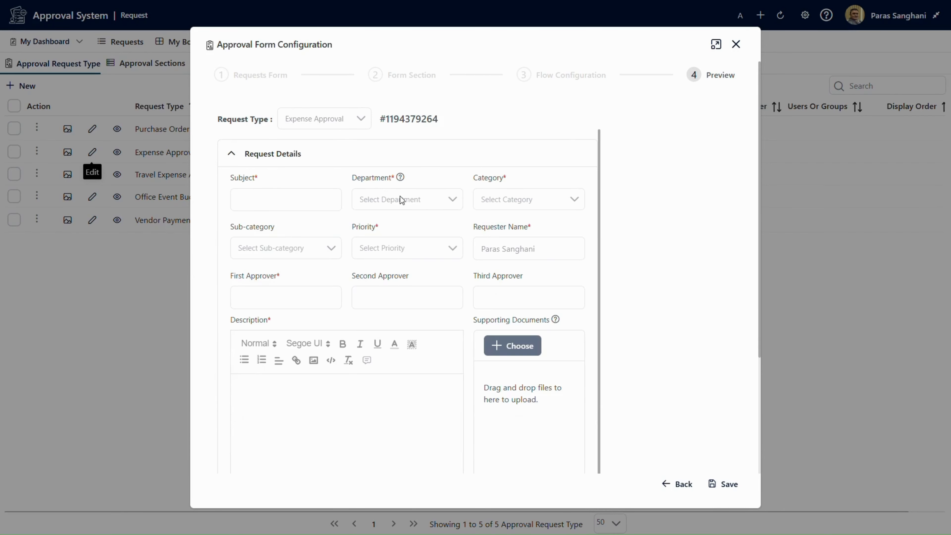
click(729, 483)
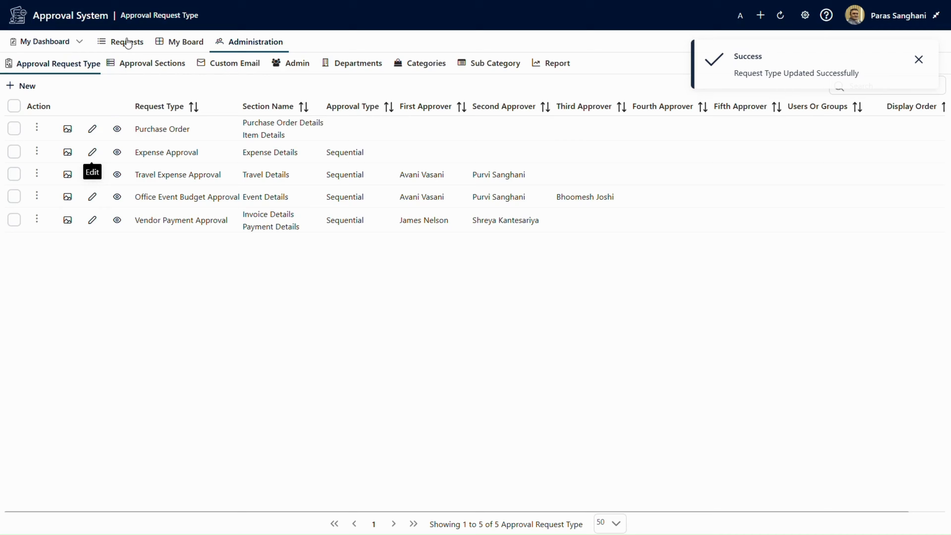
Start a new Expense Approval request, choose the Finance department and check its automatically assigned first approver
click(129, 42)
click(16, 90)
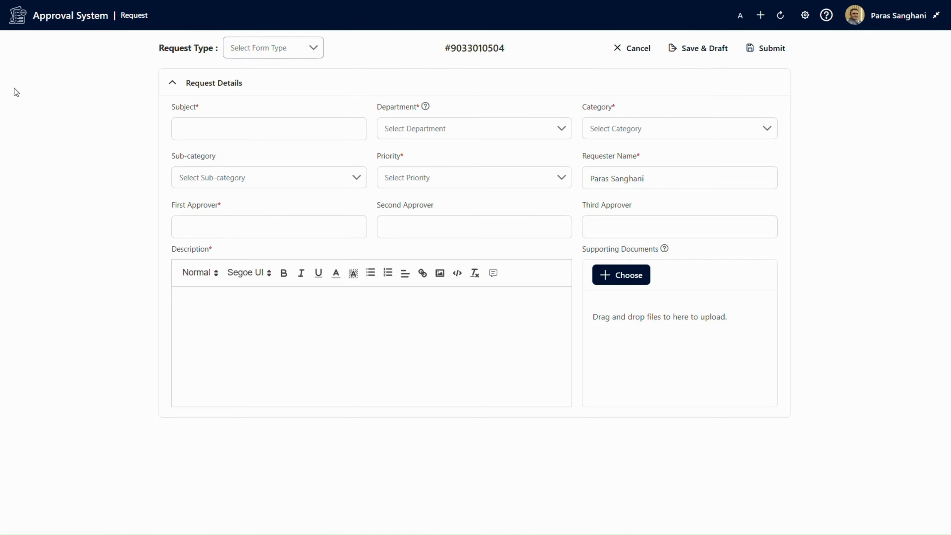
click(293, 46)
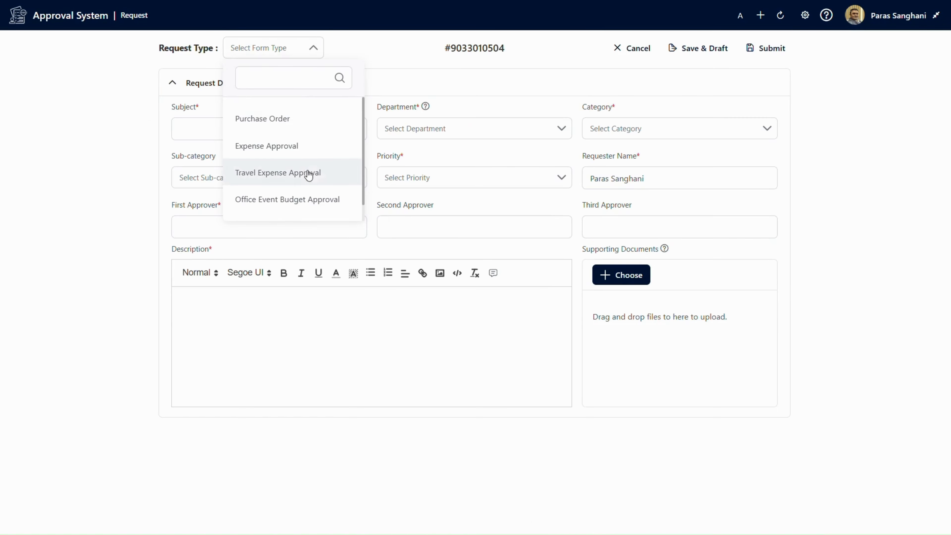
click(305, 154)
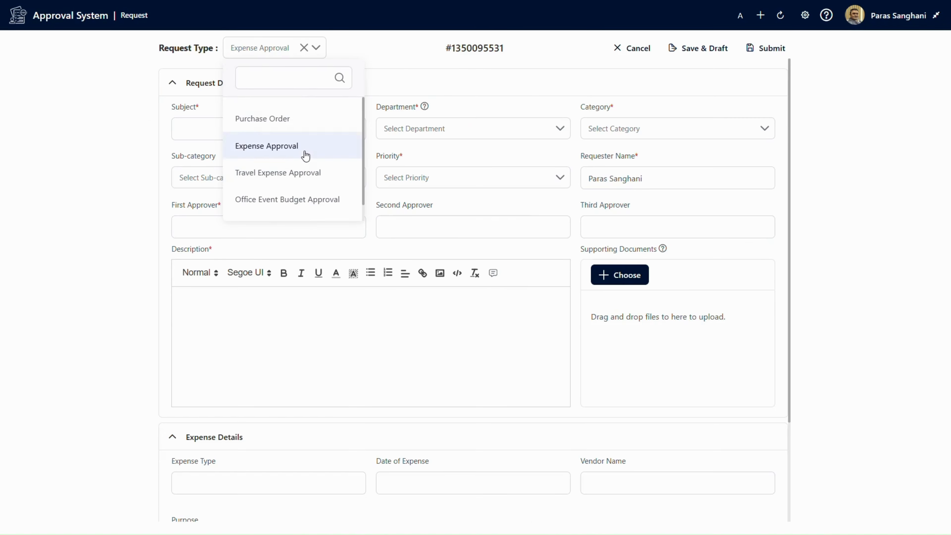
click(422, 135)
click(429, 207)
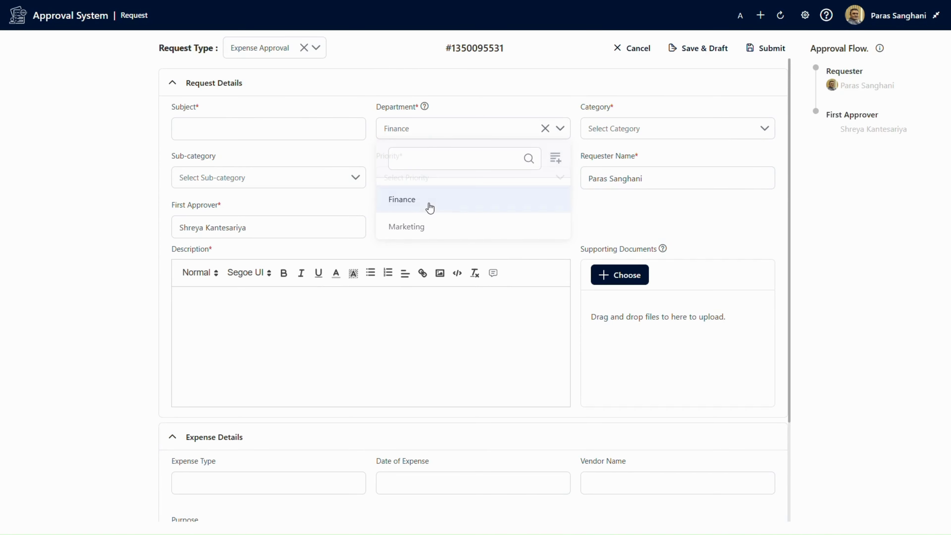
drag(248, 227, 178, 216)
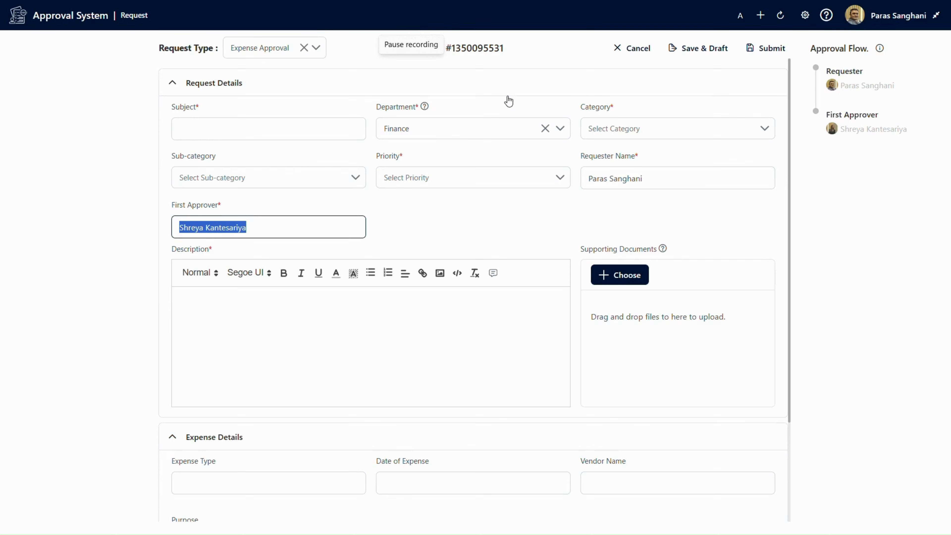
Open the Help Center and examine the Admin Guide's Administration topics and the other documentation sections
click(827, 17)
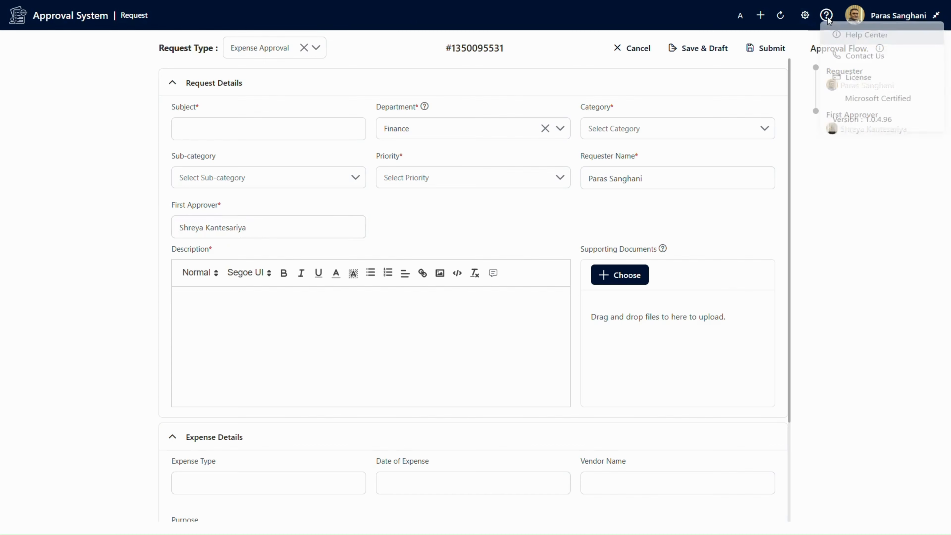
click(880, 37)
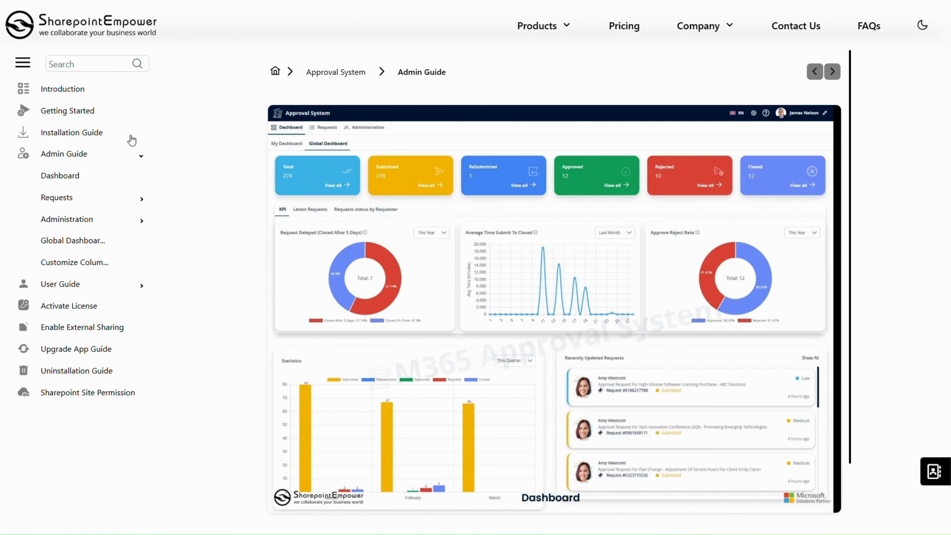
click(142, 220)
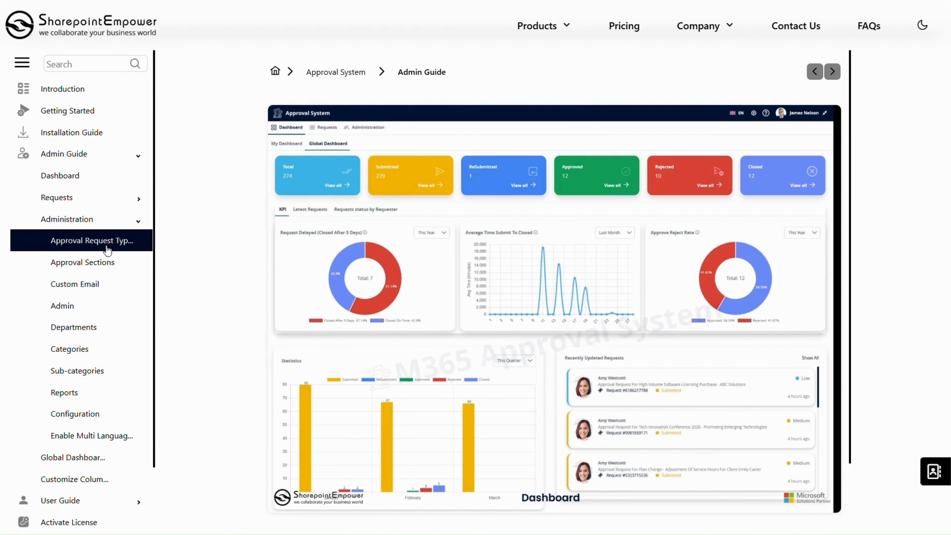
scroll(108, 249, down, 2)
scroll(109, 247, down, 1)
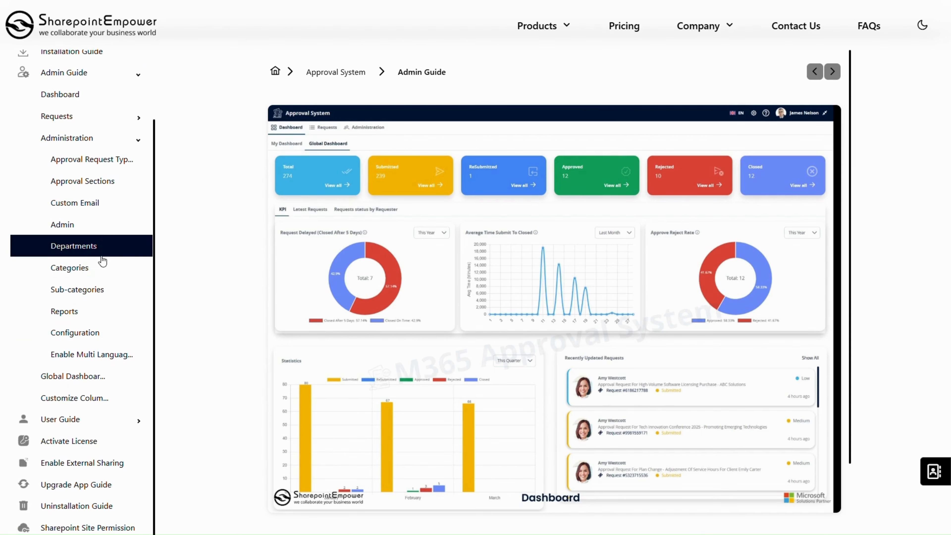
scroll(102, 261, up, 3)
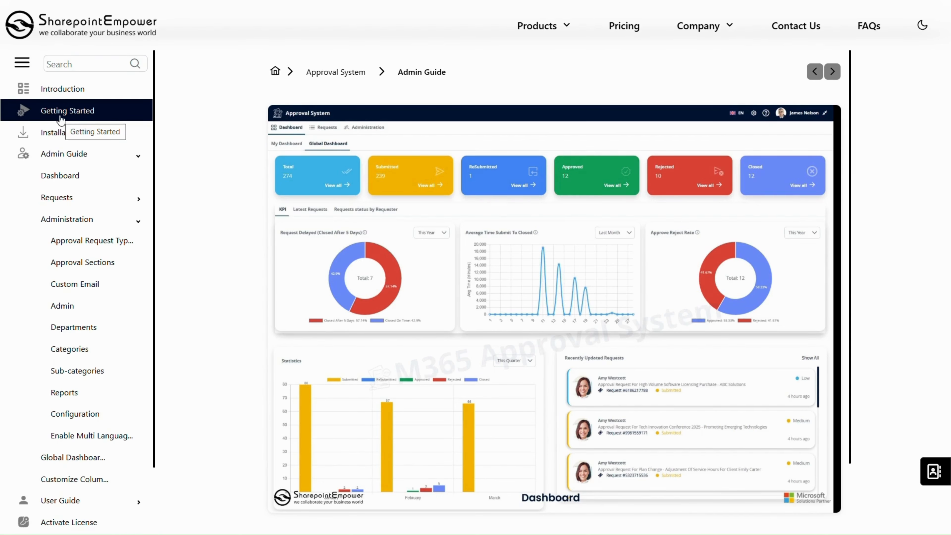
scroll(131, 210, down, 3)
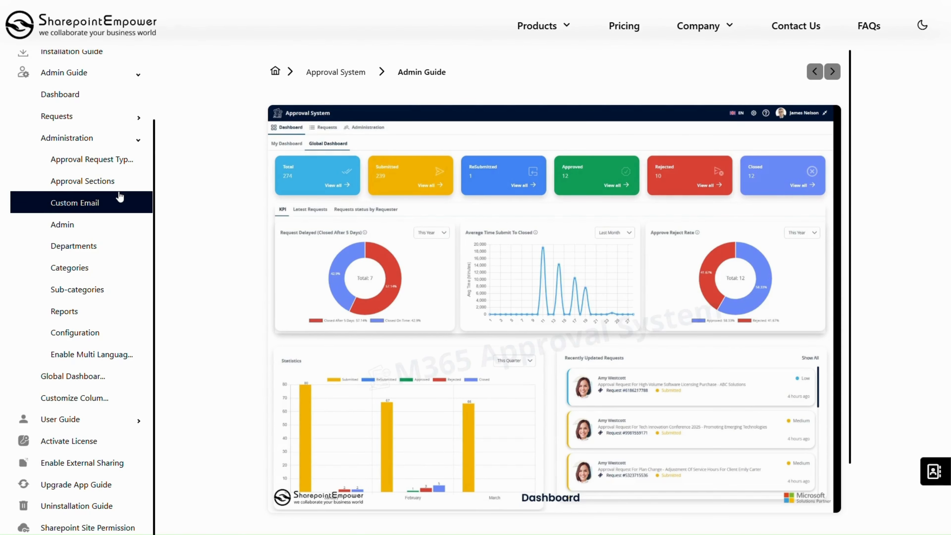
scroll(120, 195, down, 5)
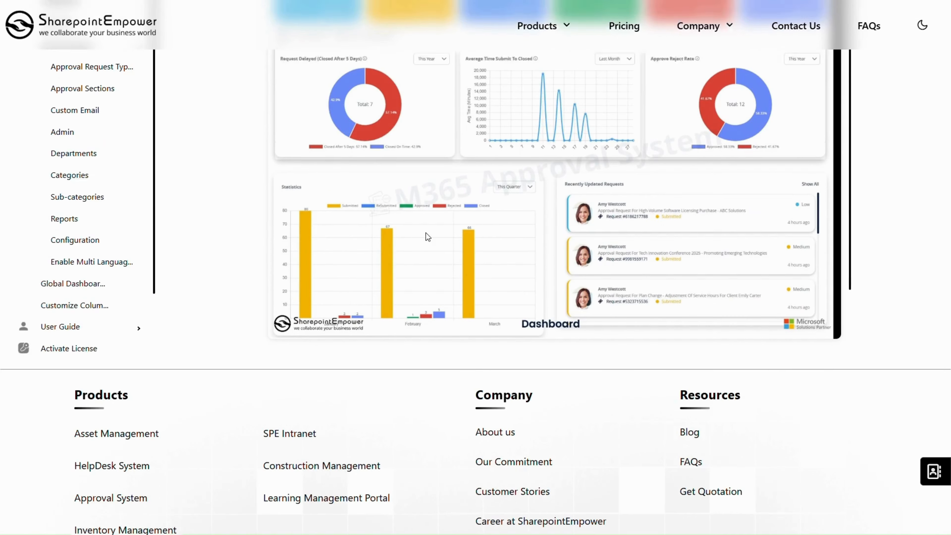
scroll(427, 236, up, 5)
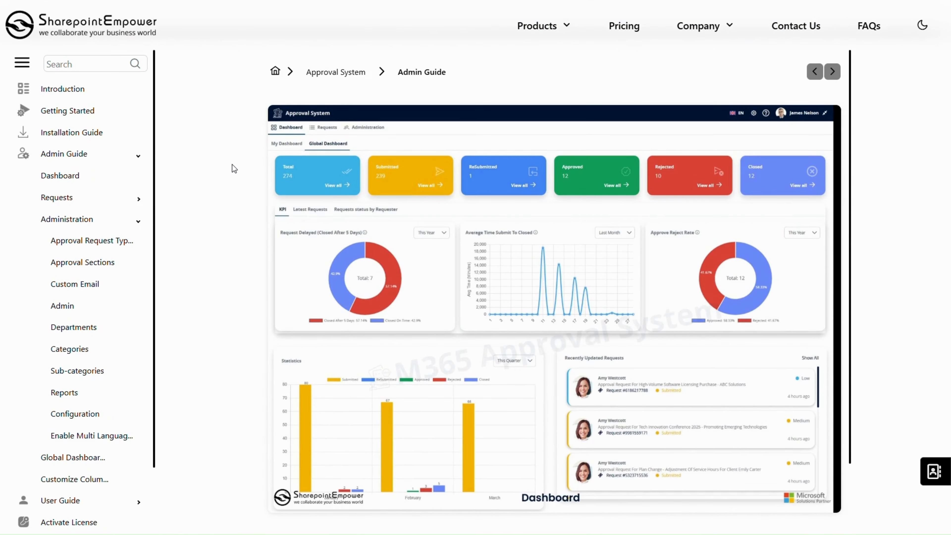